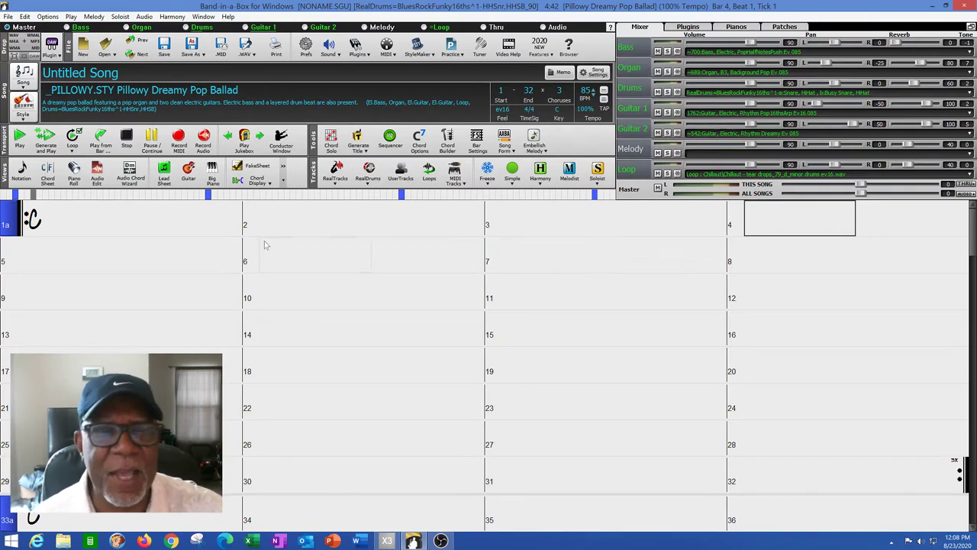
Step: Browse all styles in the StylePicker and audition the premade demos of Classic J-Pop Ballad and ElectroFlute Pop Ballad
{"action": "left_click", "coordinate": [22, 120]}
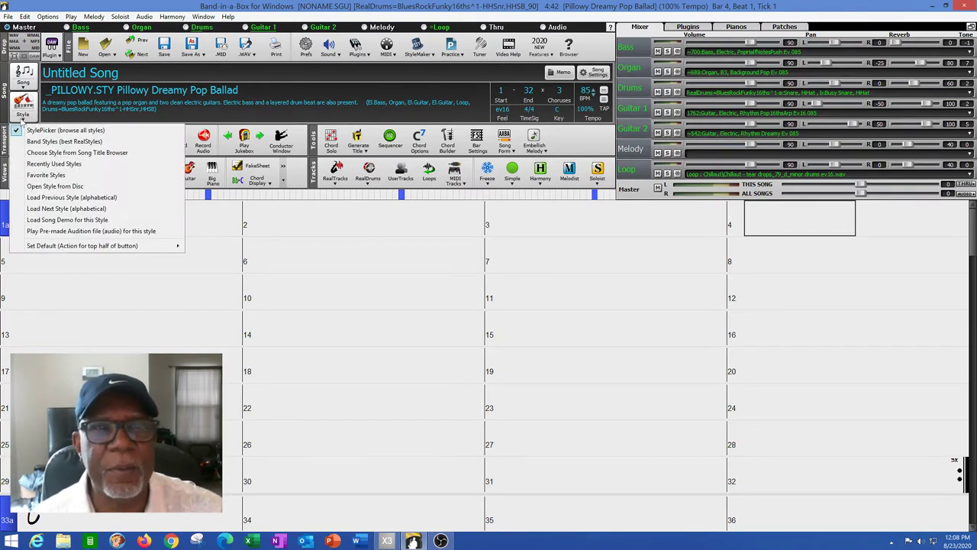
{"action": "left_click", "coordinate": [42, 128]}
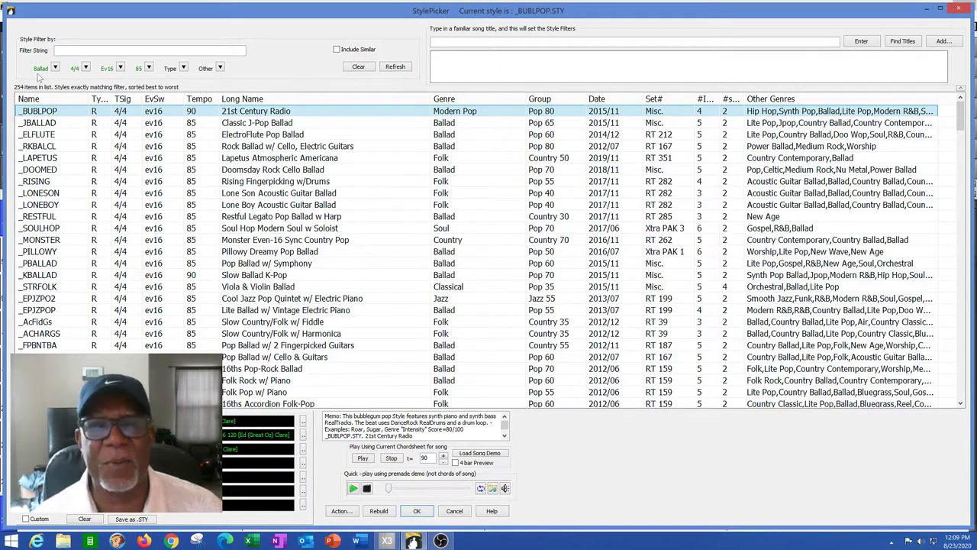
{"action": "left_click", "coordinate": [203, 123]}
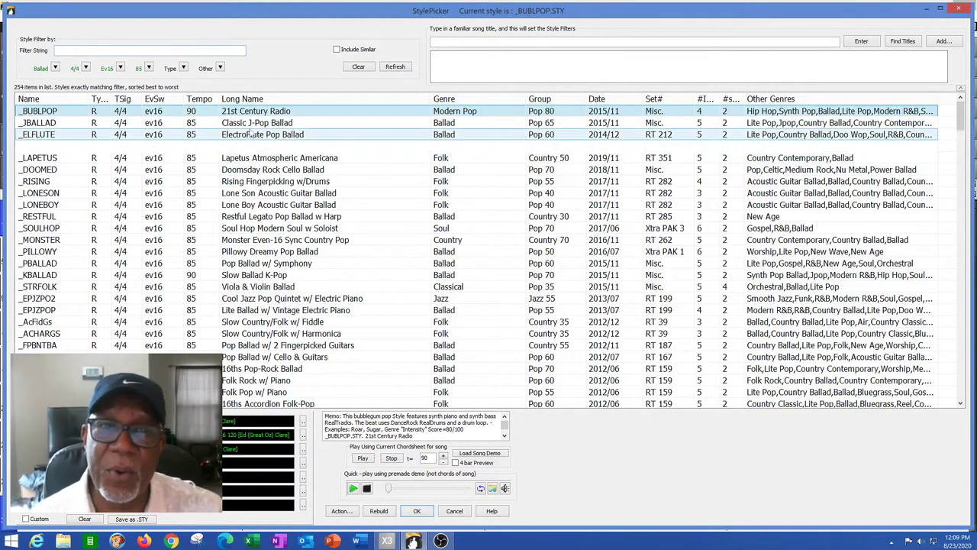
{"action": "left_click", "coordinate": [354, 488]}
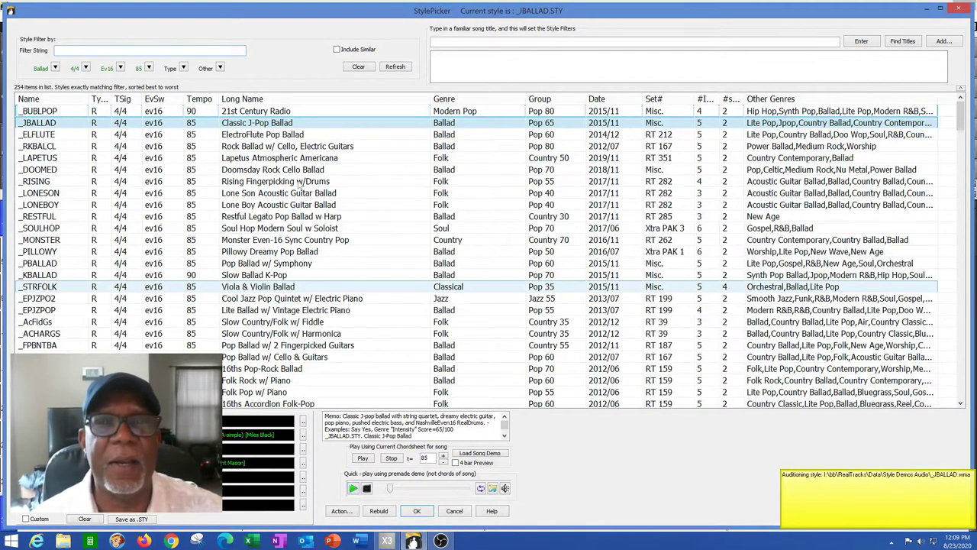
{"action": "left_click", "coordinate": [271, 135]}
{"action": "left_click", "coordinate": [353, 488]}
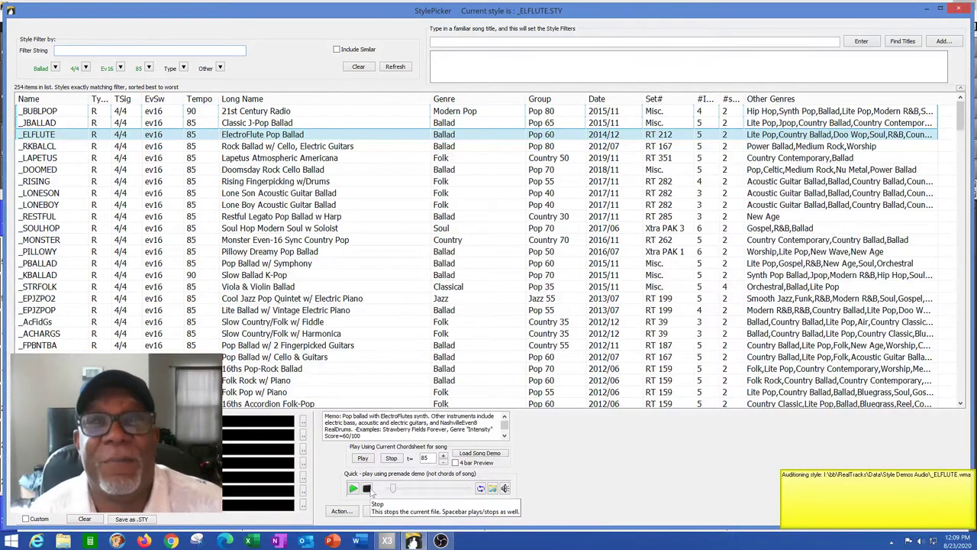
Step: Audition the Pillowy Dreamy Pop Ballad style and load its song demo into the chord sheet
{"action": "left_click", "coordinate": [288, 254]}
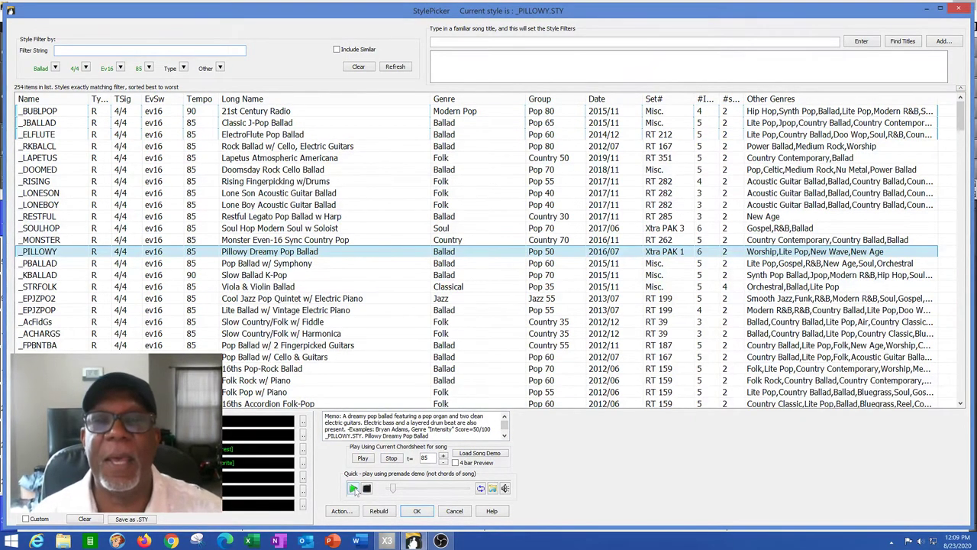
{"action": "left_click", "coordinate": [354, 489]}
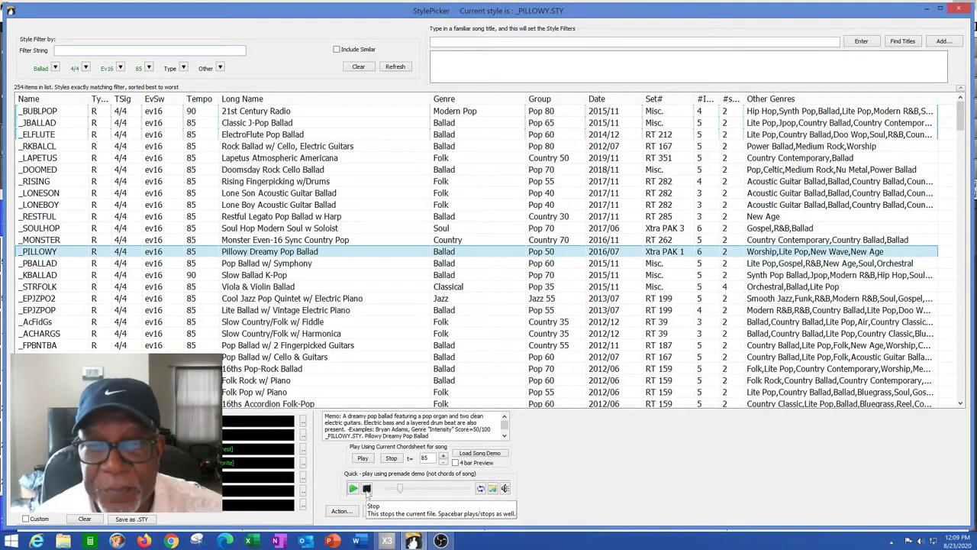
{"action": "left_click", "coordinate": [480, 454]}
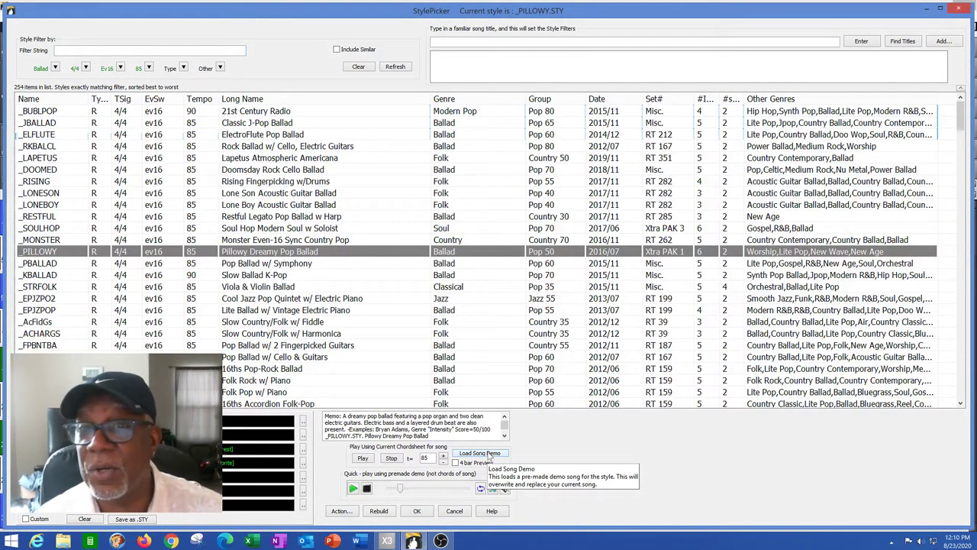
{"action": "left_click", "coordinate": [416, 514]}
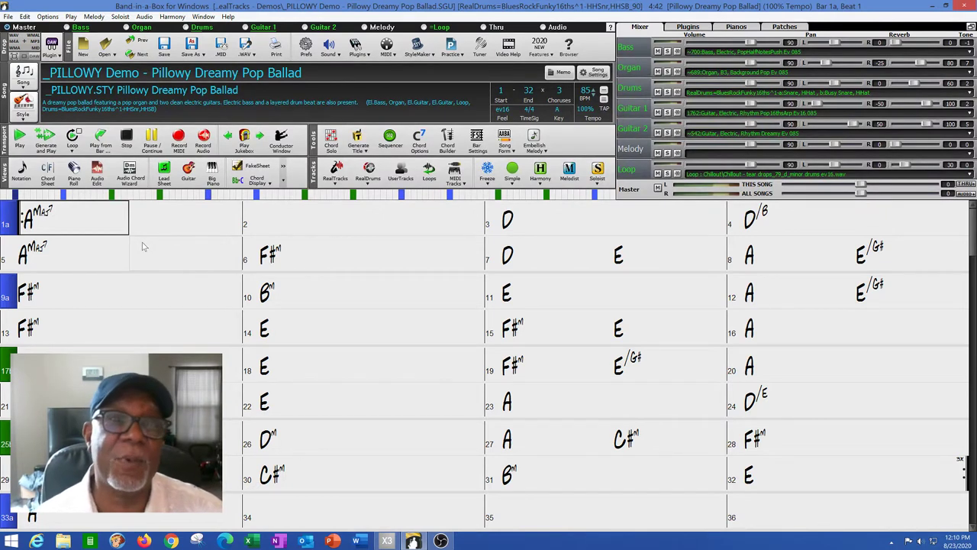
Step: Play the opening bars of the demo song from bar 1 twice, stopping playback each time
{"action": "double_click", "coordinate": [78, 222]}
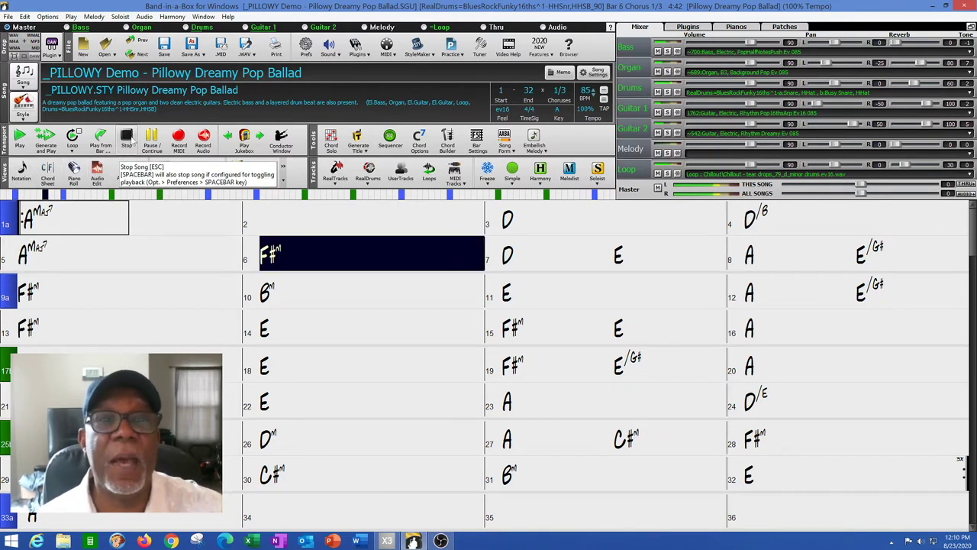
{"action": "left_click", "coordinate": [129, 142]}
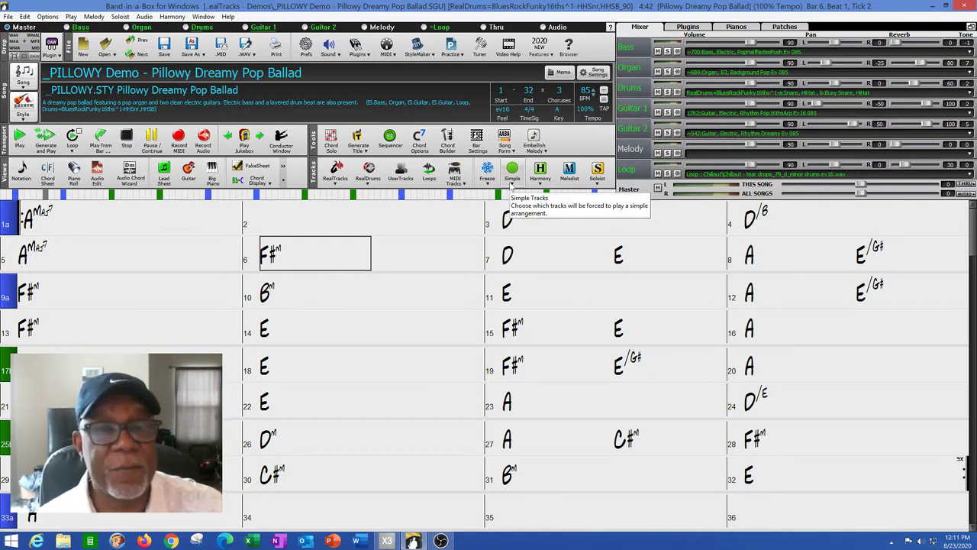
{"action": "left_click", "coordinate": [91, 223]}
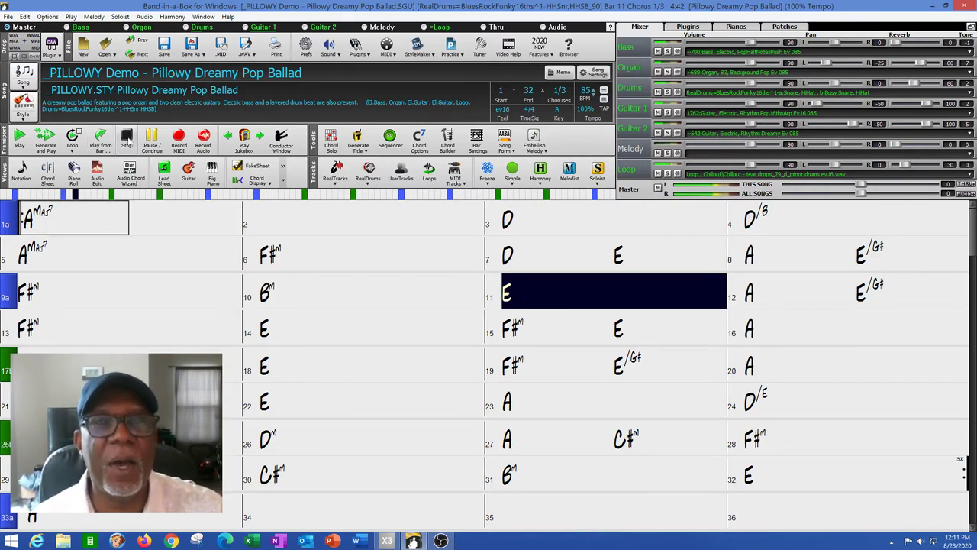
{"action": "left_click", "coordinate": [127, 138]}
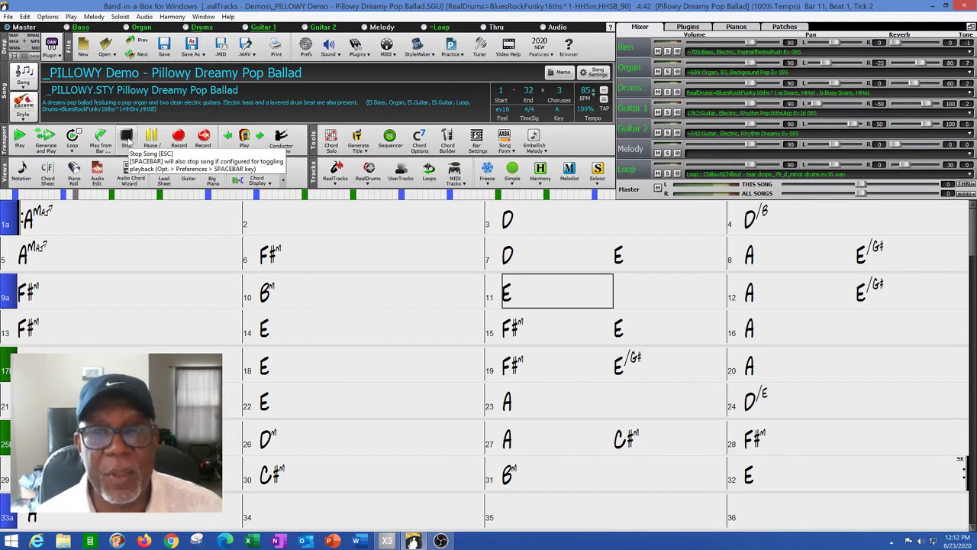
Step: Set the song's number of choruses to 1
{"action": "left_click", "coordinate": [560, 93]}
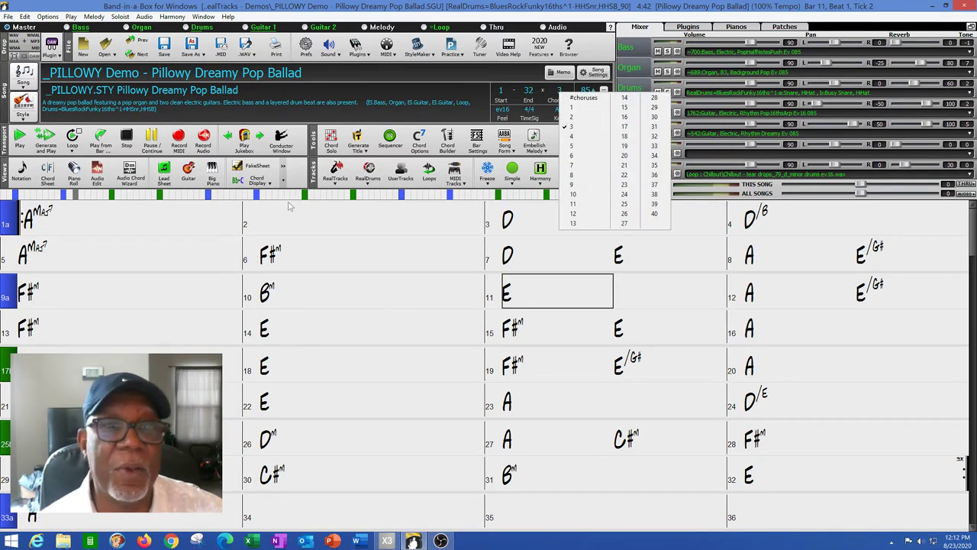
{"action": "left_click", "coordinate": [350, 216]}
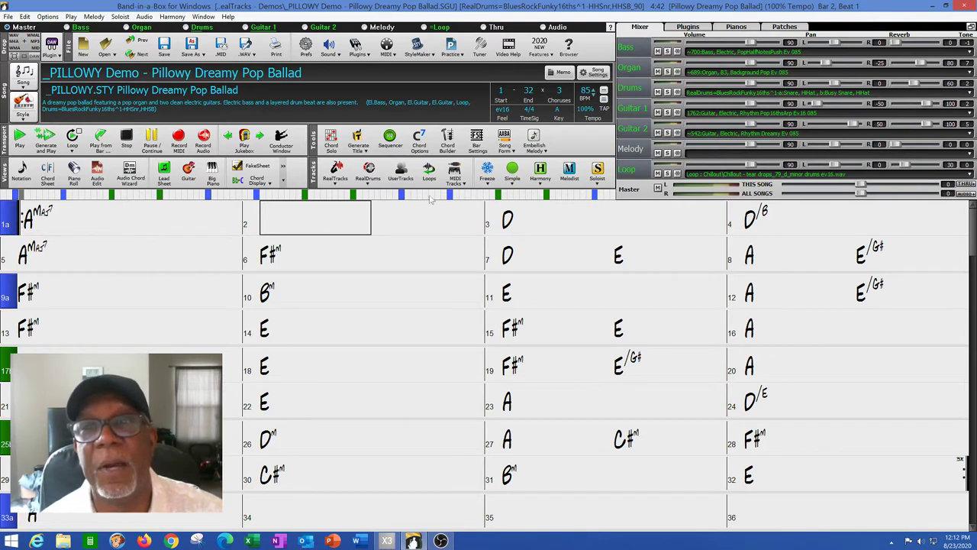
{"action": "left_click", "coordinate": [560, 93]}
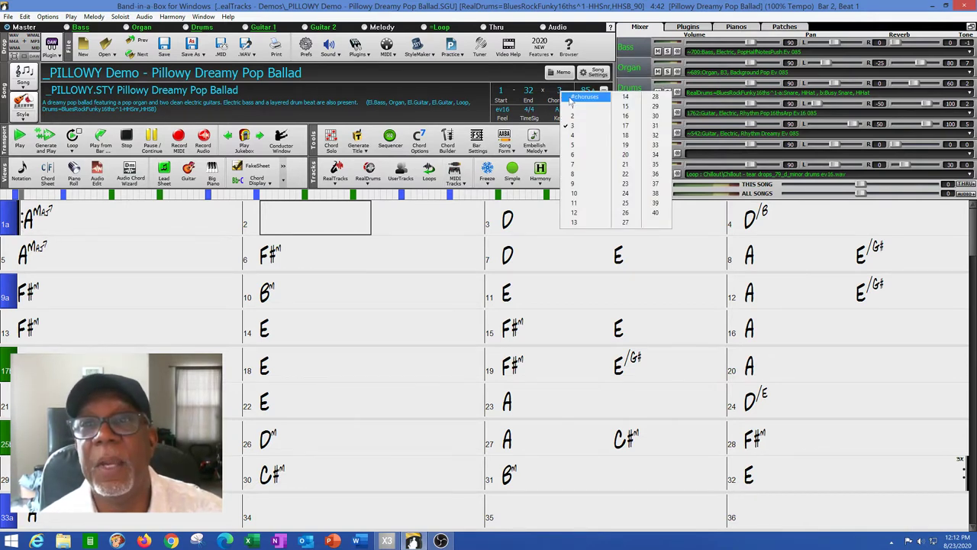
{"action": "left_click", "coordinate": [569, 107]}
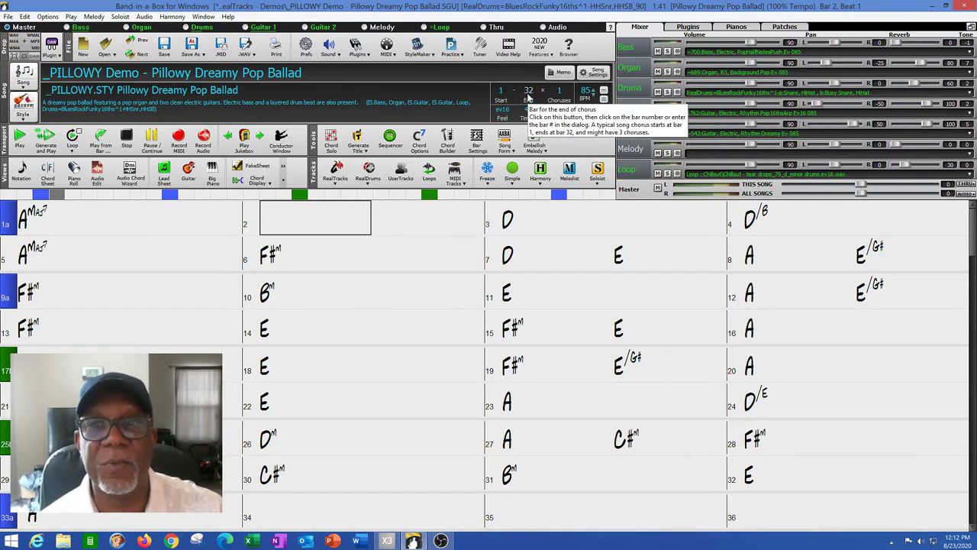
Step: Set the chorus end bar to 80
{"action": "left_click", "coordinate": [528, 96]}
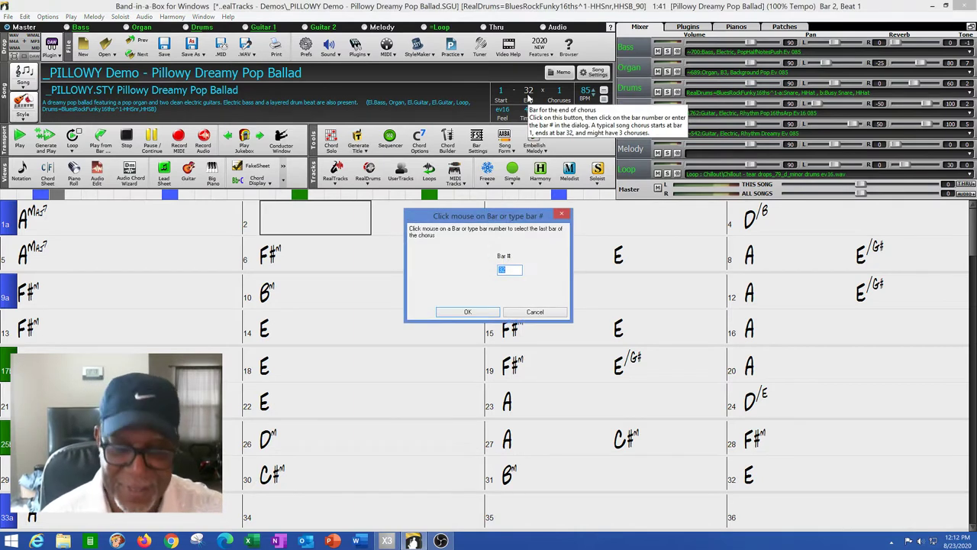
{"action": "type", "text": "80"}
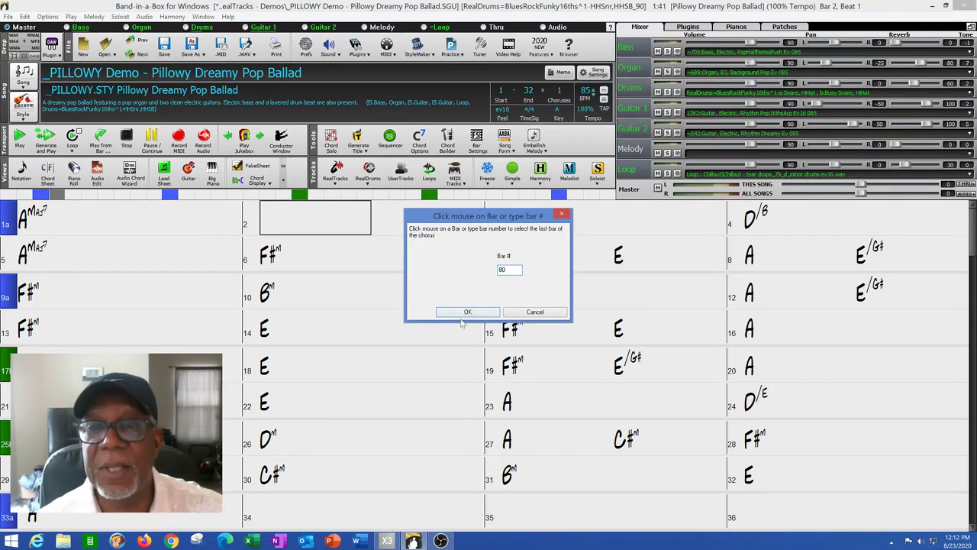
{"action": "left_click", "coordinate": [464, 314]}
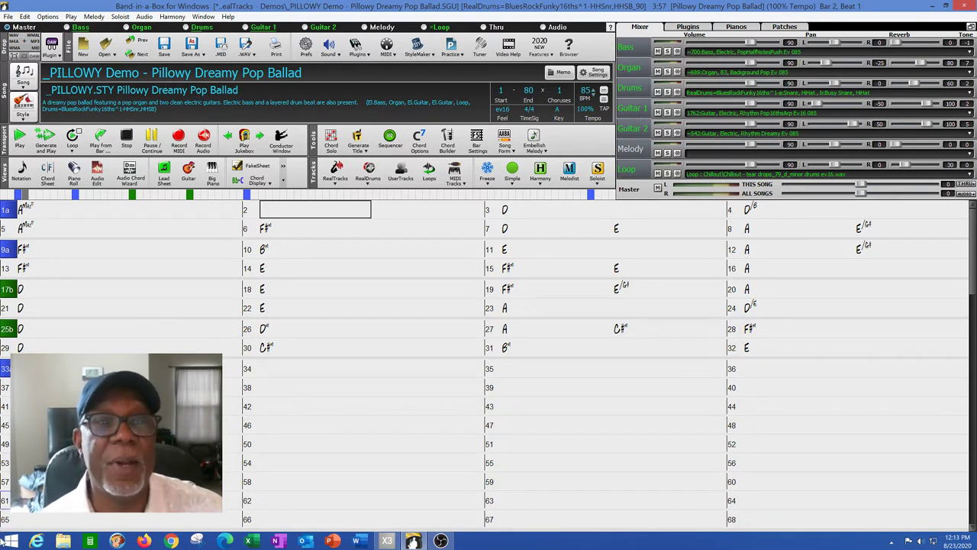
Step: Play the lengthened song from bar 1 twice to hear its intro, stopping playback each time
{"action": "left_click", "coordinate": [58, 213]}
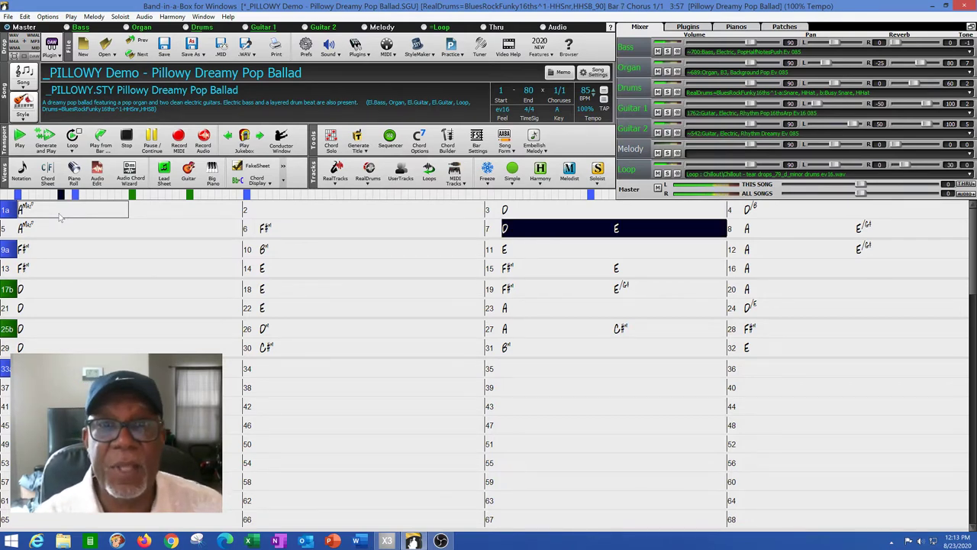
{"action": "key", "text": "Escape"}
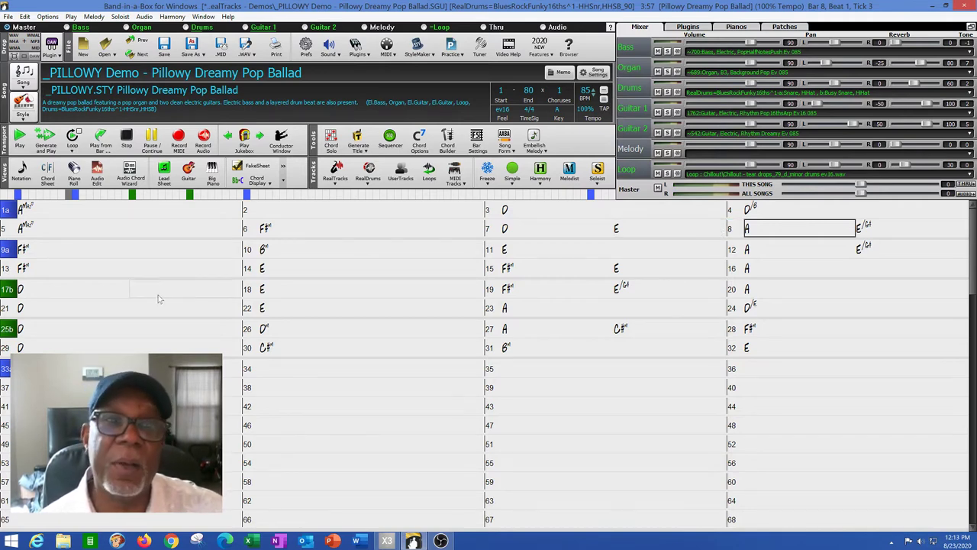
{"action": "left_click", "coordinate": [74, 214]}
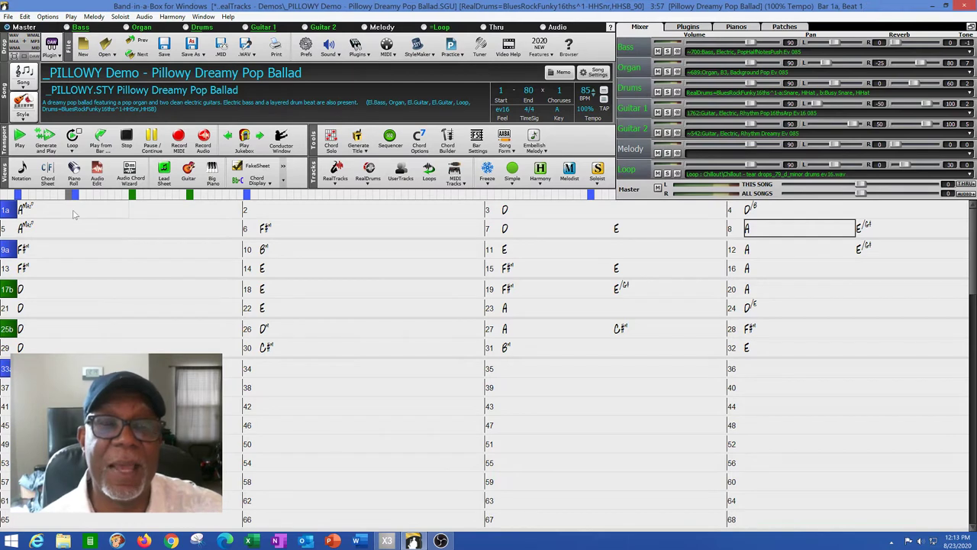
{"action": "key", "text": "F4"}
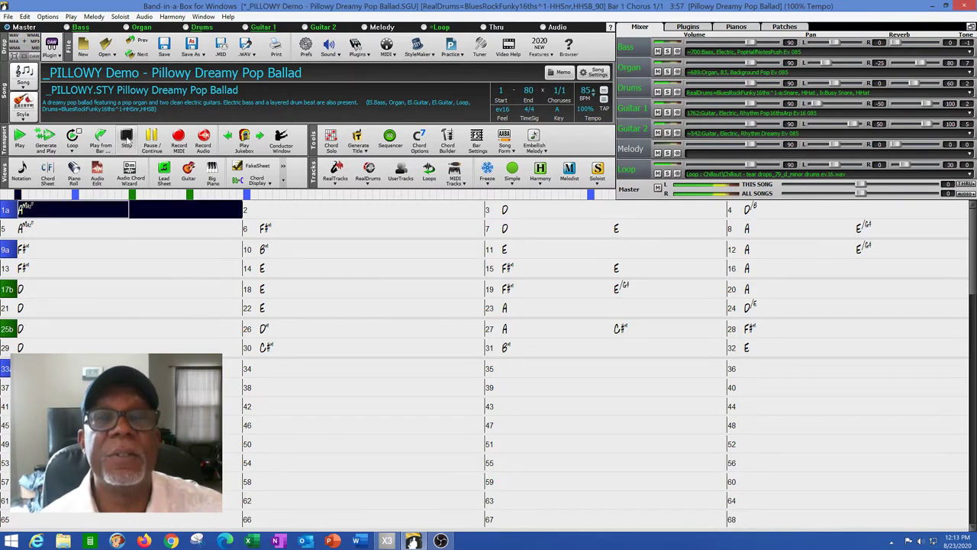
{"action": "left_click", "coordinate": [127, 138]}
Step: Insert 8 bars into the chord sheet at bar 5
{"action": "left_click", "coordinate": [89, 230]}
{"action": "left_click_drag", "start_coordinate": [88, 230], "coordinate": [805, 231]}
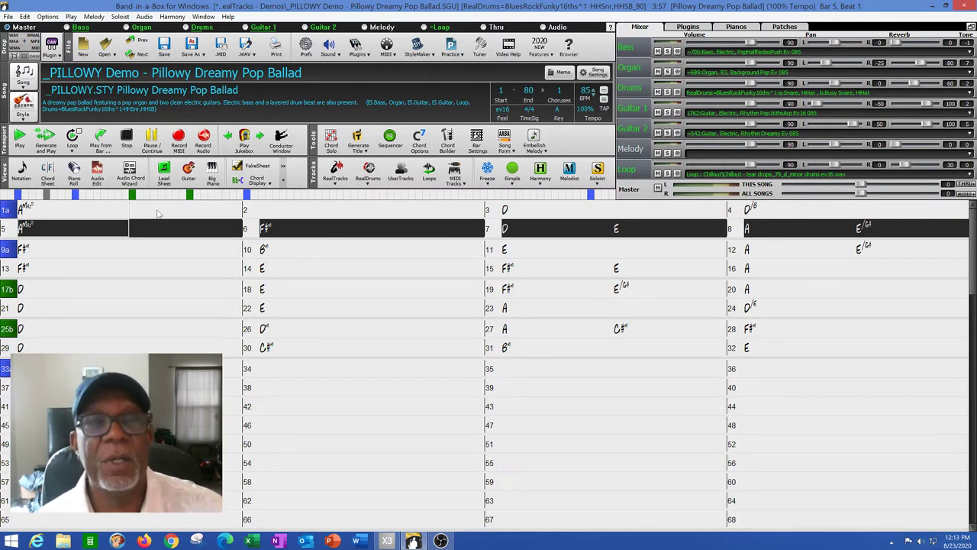
{"action": "left_click", "coordinate": [25, 17]}
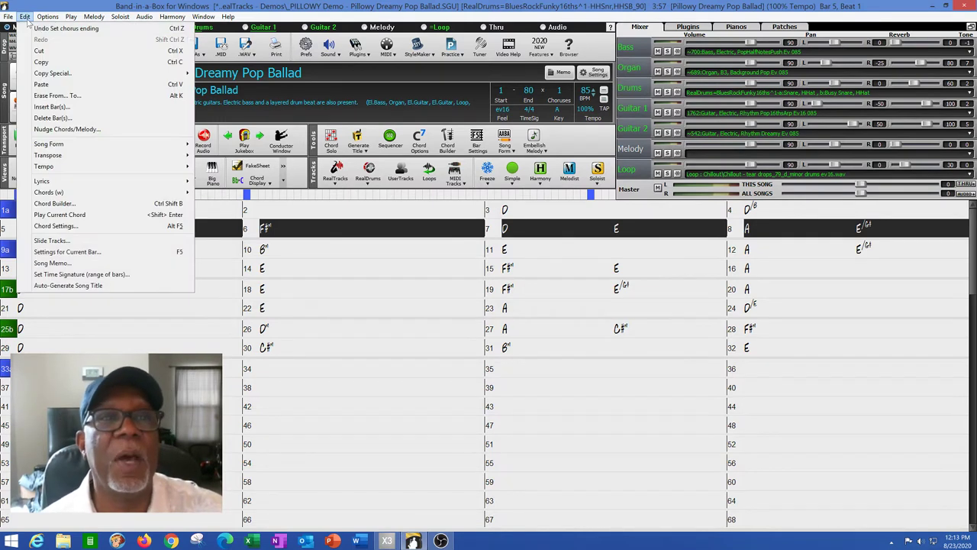
{"action": "left_click", "coordinate": [73, 108]}
{"action": "type", "text": "8"}
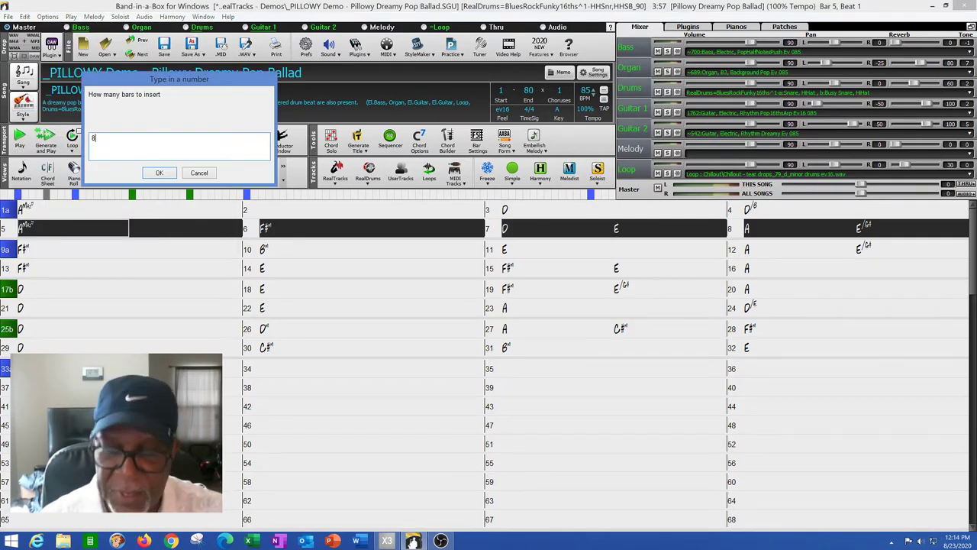
{"action": "key", "text": "Return"}
Step: Copy the intro chords of bars 1 to 4 and paste them at bar 5
{"action": "left_click_drag", "start_coordinate": [100, 214], "coordinate": [752, 216]}
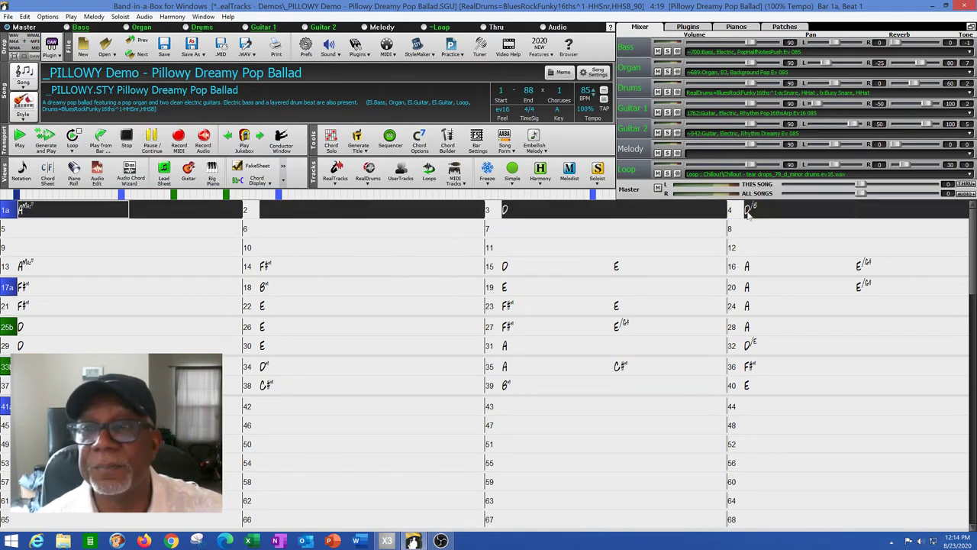
{"action": "left_click", "coordinate": [25, 16]}
{"action": "left_click", "coordinate": [44, 63]}
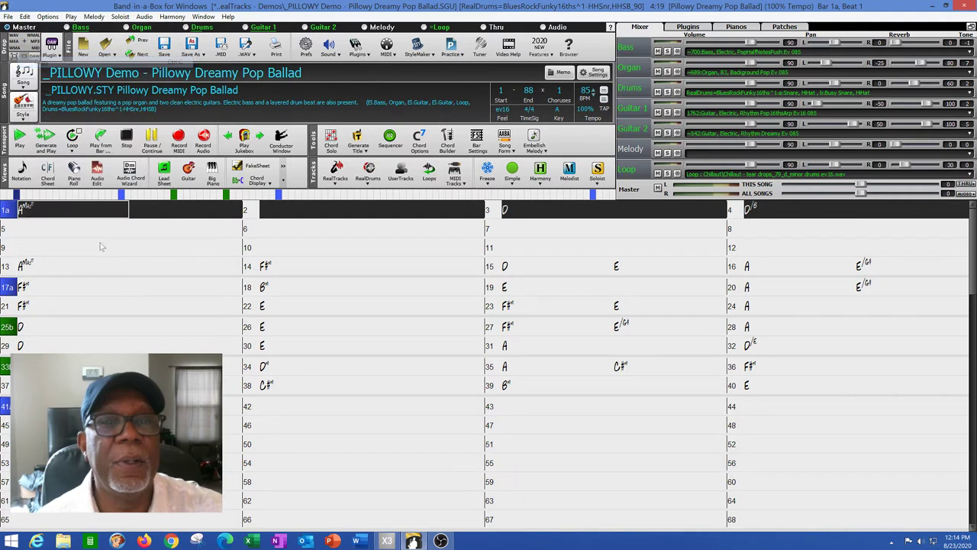
{"action": "left_click_drag", "start_coordinate": [91, 232], "coordinate": [752, 252]}
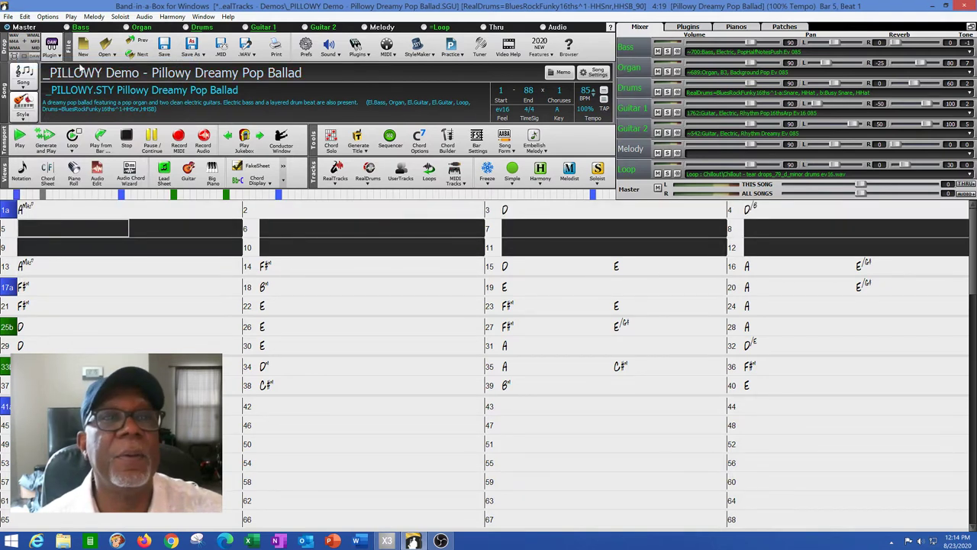
{"action": "left_click", "coordinate": [24, 16]}
{"action": "left_click", "coordinate": [42, 84]}
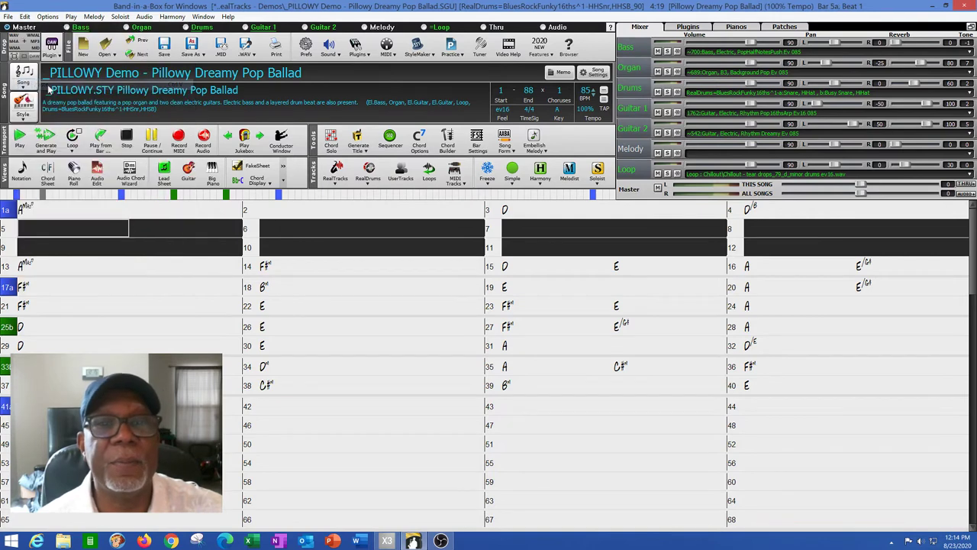
Step: Paste the copied intro chords into the empty bars 9 to 12
{"action": "left_click_drag", "start_coordinate": [77, 252], "coordinate": [749, 245]}
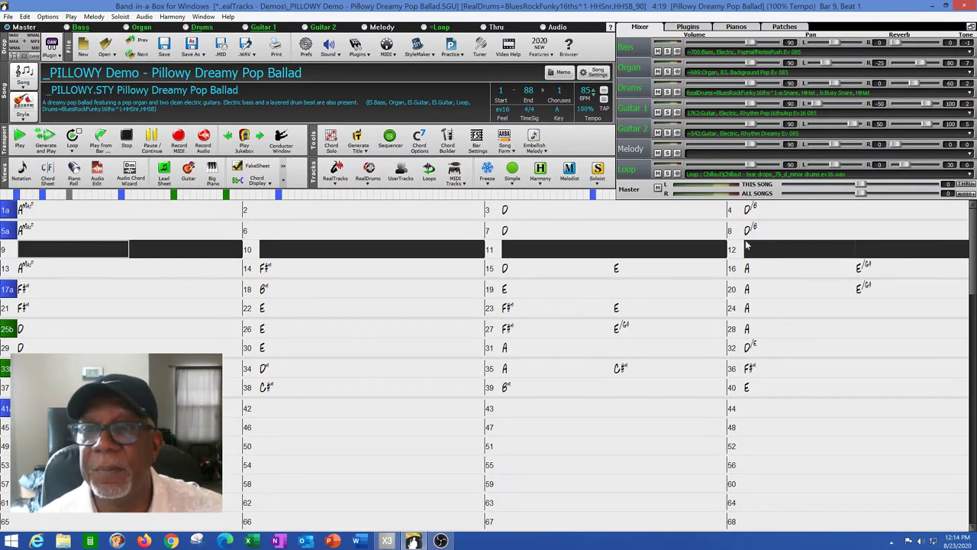
{"action": "left_click", "coordinate": [25, 16]}
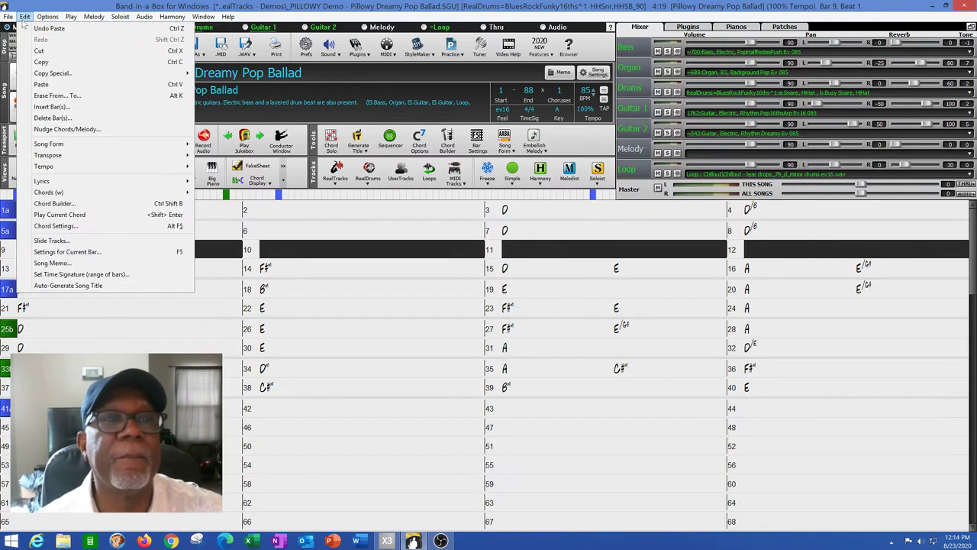
{"action": "left_click", "coordinate": [43, 85]}
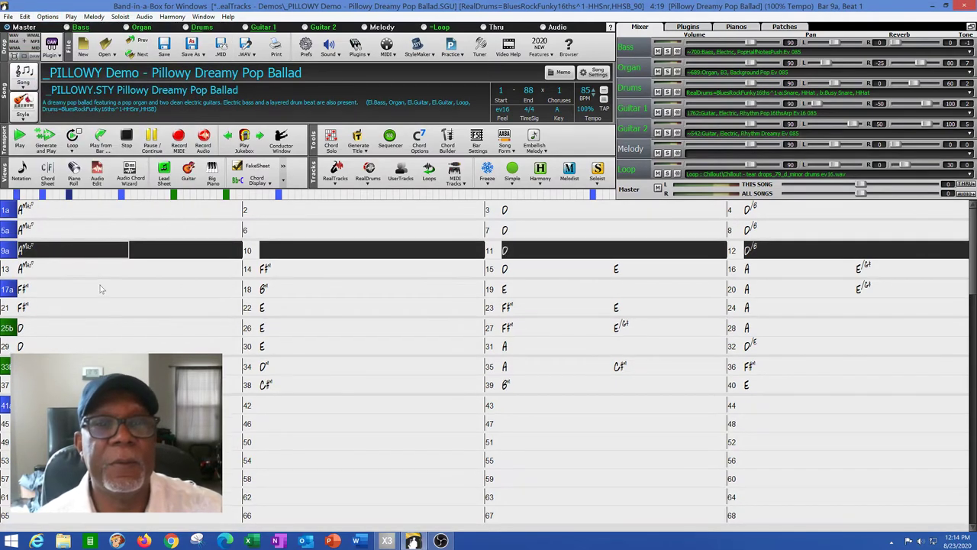
Step: Play the song from bar 5 to hear the repeated intro lead into the verse, stopping playback around bar 20
{"action": "left_click", "coordinate": [45, 230]}
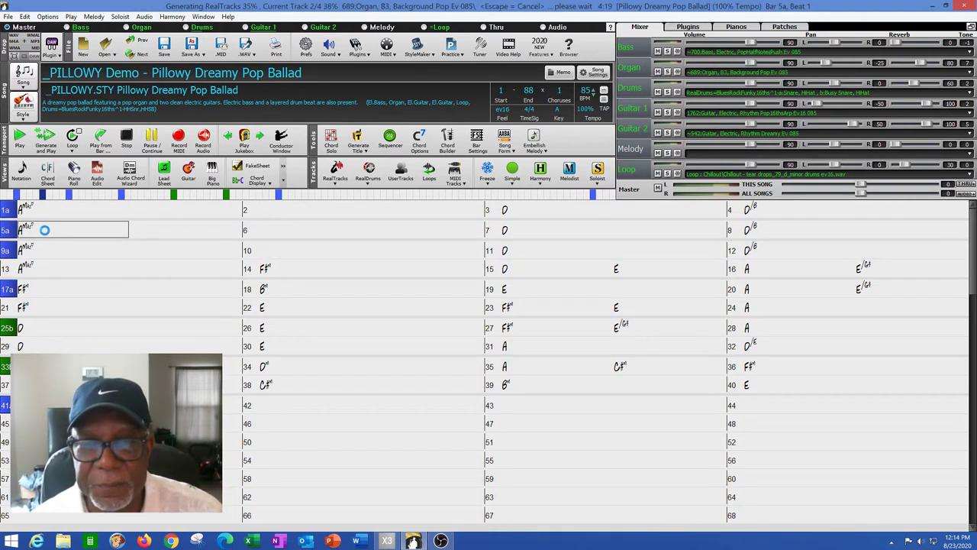
{"action": "left_click", "coordinate": [46, 235]}
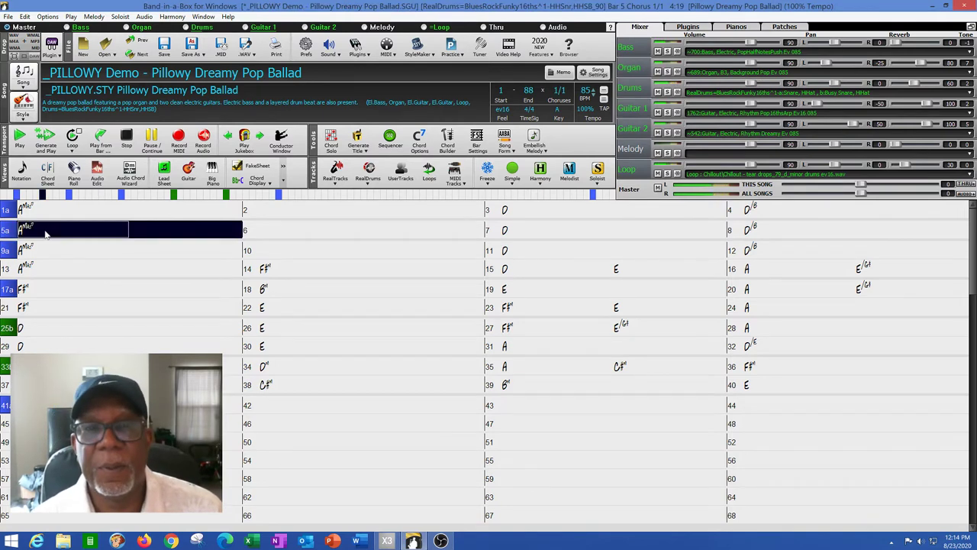
{"action": "key", "text": "Right"}
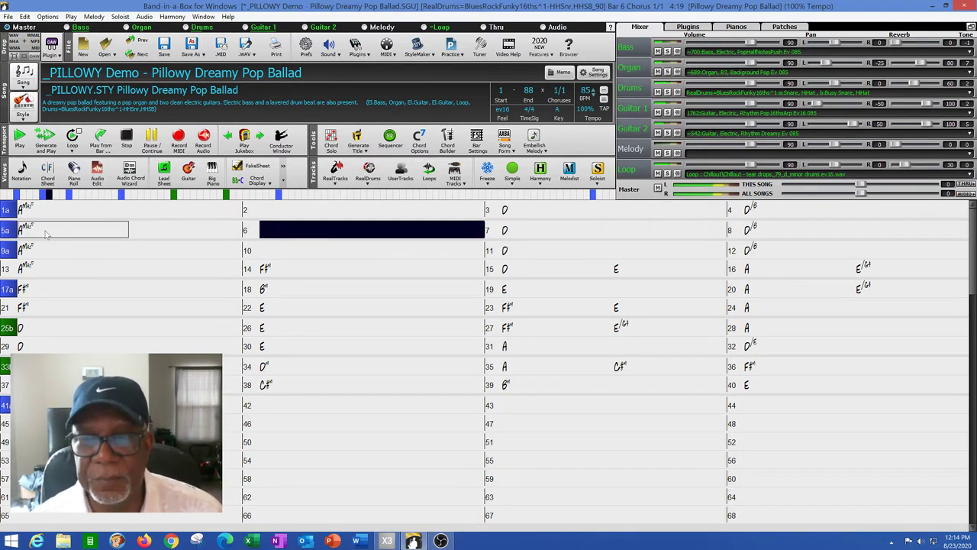
{"action": "key", "text": "Right"}
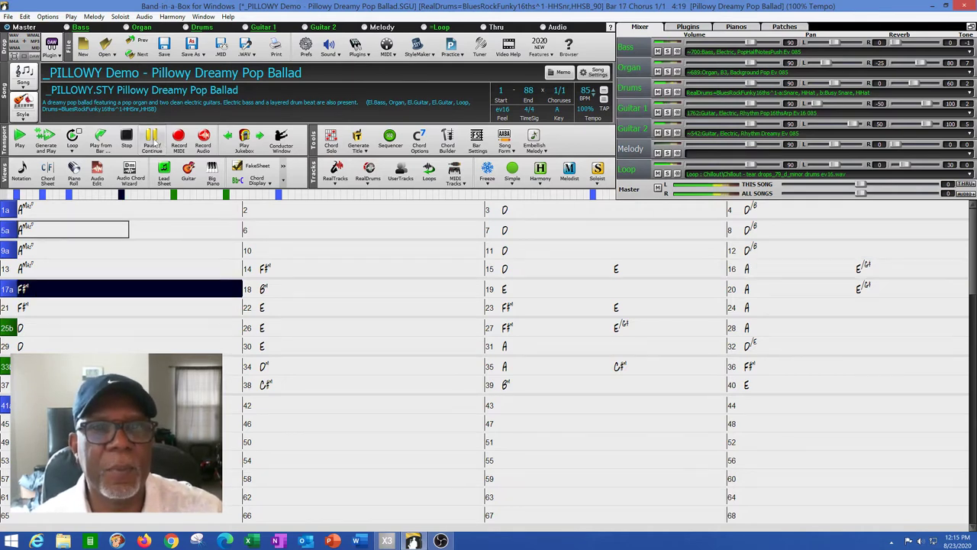
{"action": "left_click", "coordinate": [152, 144]}
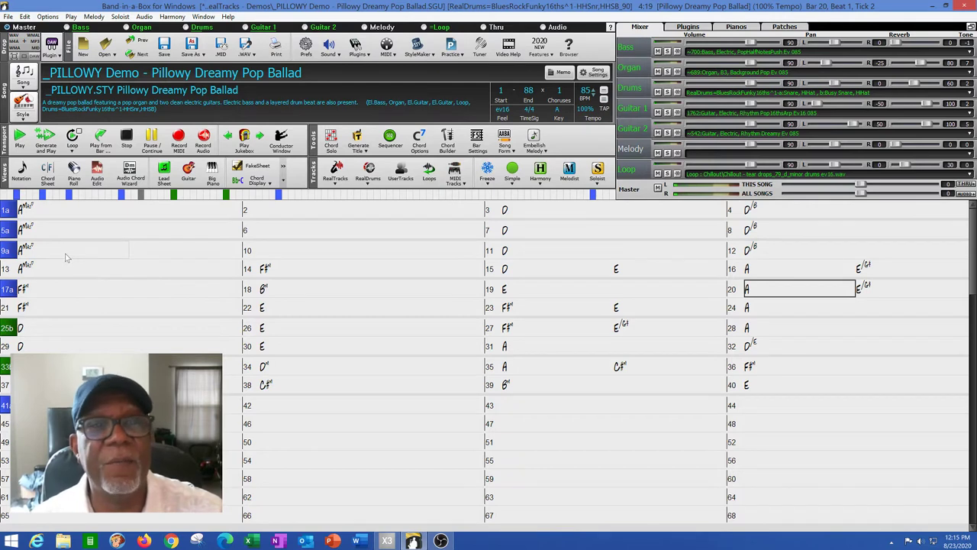
Step: Remove the part markers at bars 9 and 17 and place an "a" part marker at bar 13
{"action": "right_click", "coordinate": [11, 261]}
{"action": "left_click", "coordinate": [50, 288]}
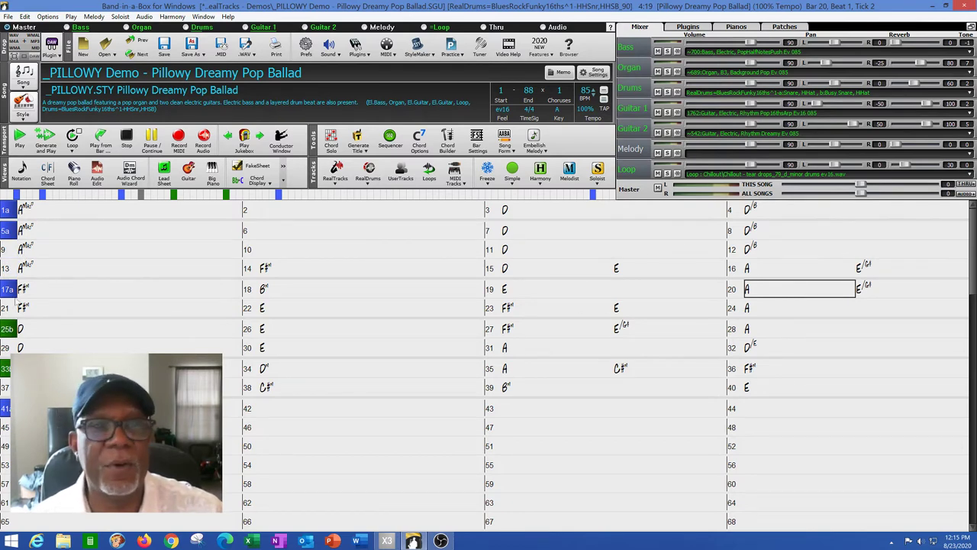
{"action": "left_click", "coordinate": [9, 270]}
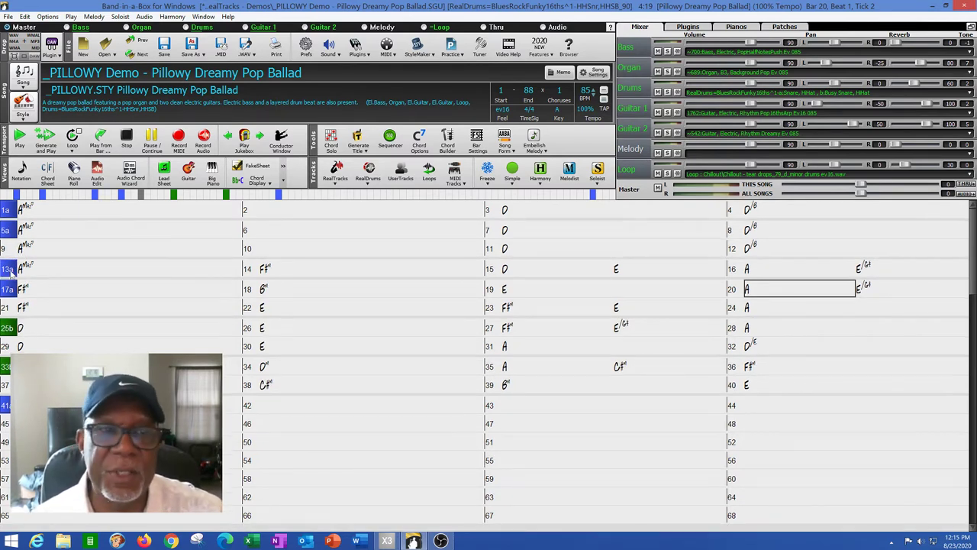
{"action": "right_click", "coordinate": [10, 294]}
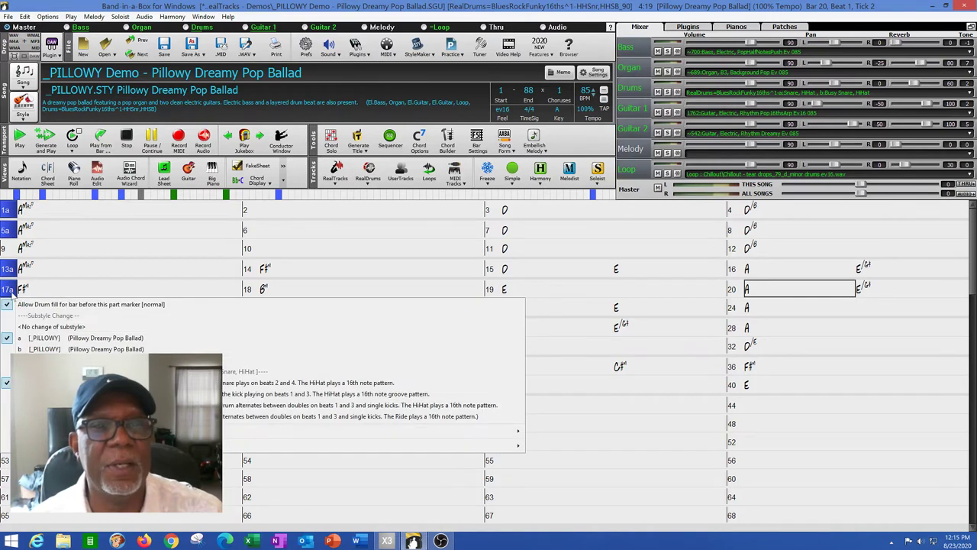
{"action": "left_click", "coordinate": [46, 365]}
Step: Play the song from bar 13 to hear the section with the changed part markers, stopping at bar 20
{"action": "left_click", "coordinate": [55, 275]}
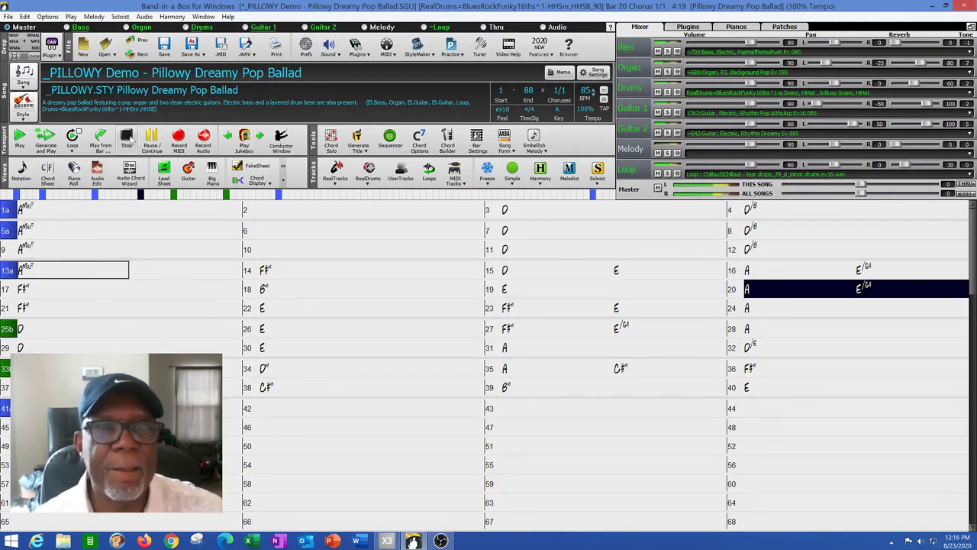
{"action": "left_click", "coordinate": [128, 137]}
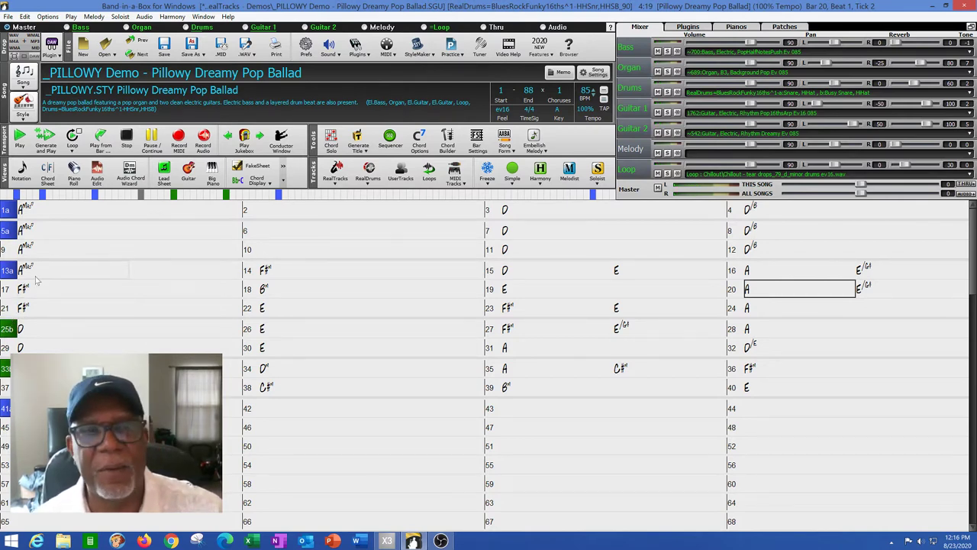
Step: Insert 9 bars into the chord sheet at bar 17
{"action": "left_click_drag", "start_coordinate": [42, 292], "coordinate": [783, 300]}
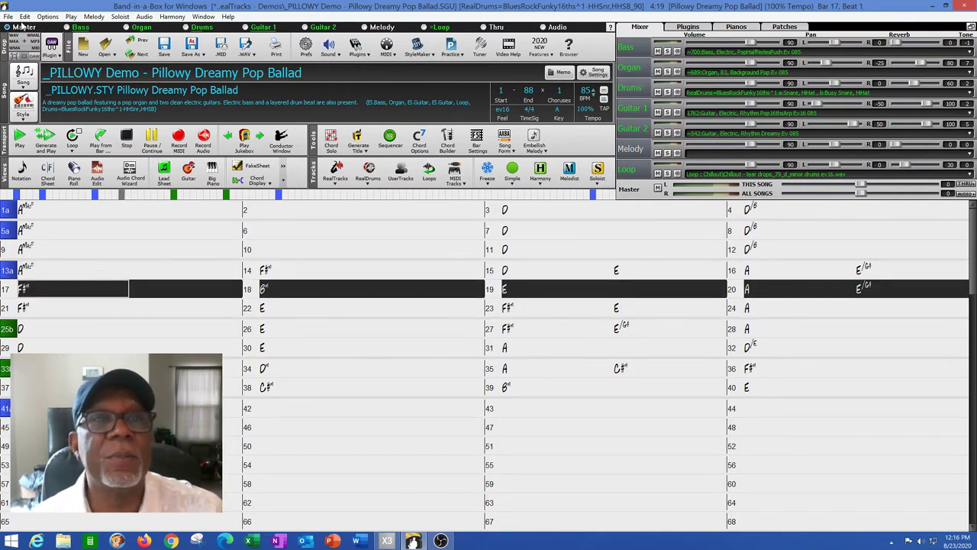
{"action": "left_click", "coordinate": [25, 16]}
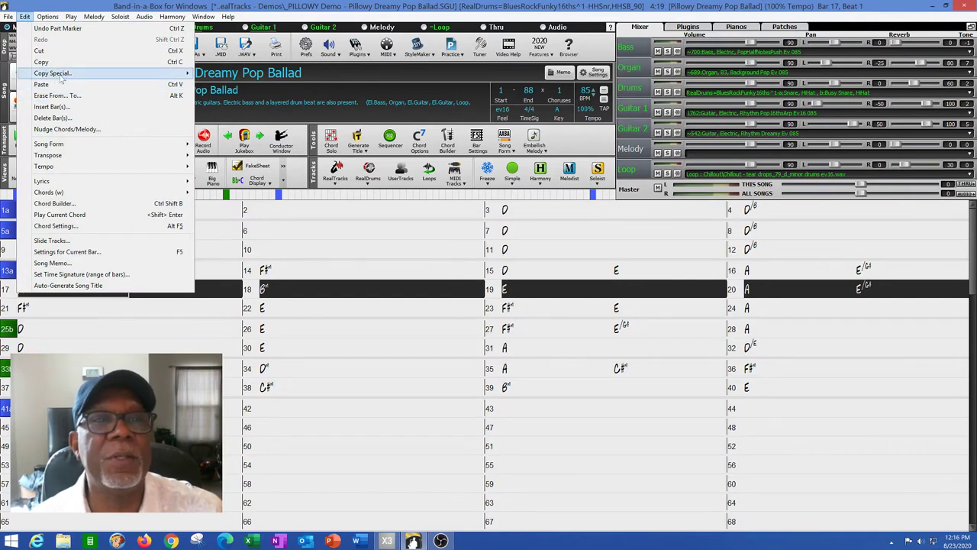
{"action": "left_click", "coordinate": [88, 321]}
{"action": "left_click", "coordinate": [88, 288]}
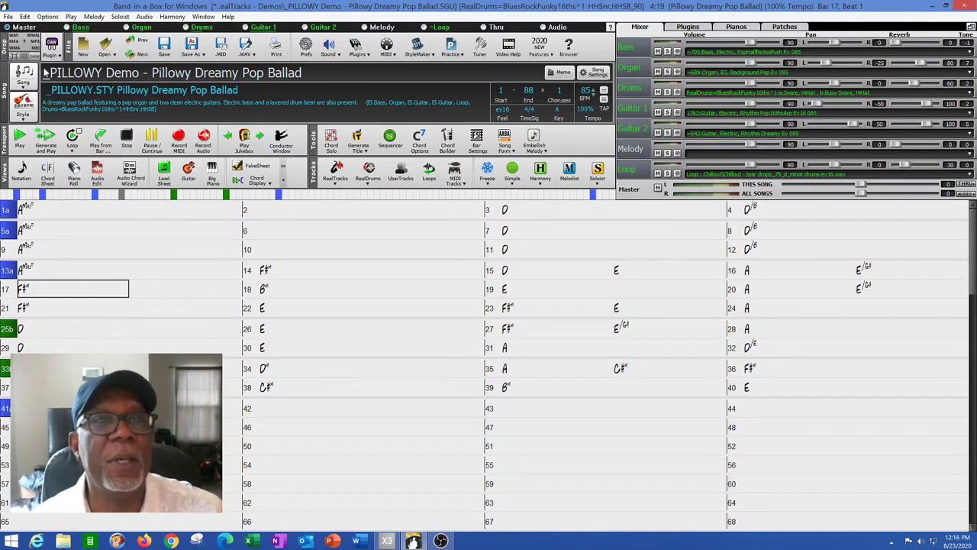
{"action": "left_click", "coordinate": [24, 16]}
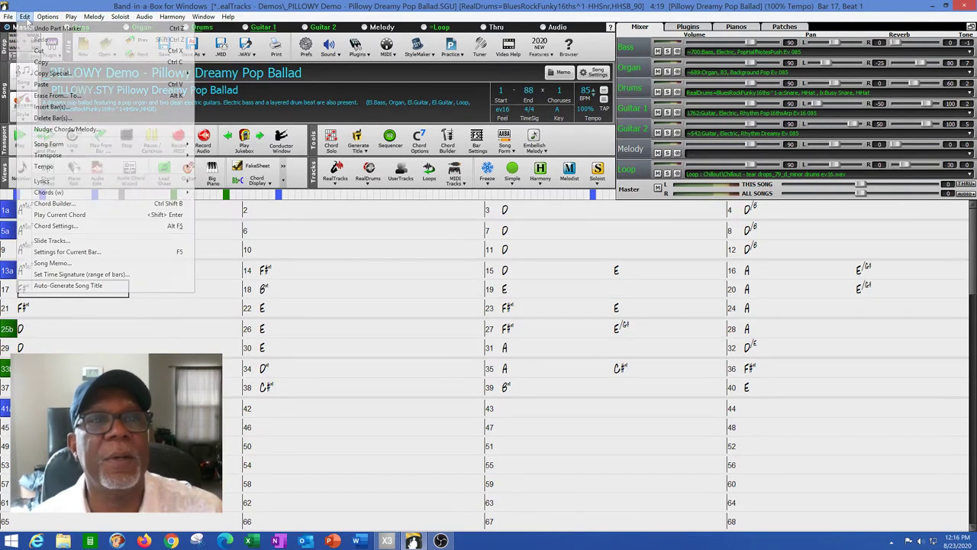
{"action": "left_click", "coordinate": [52, 107]}
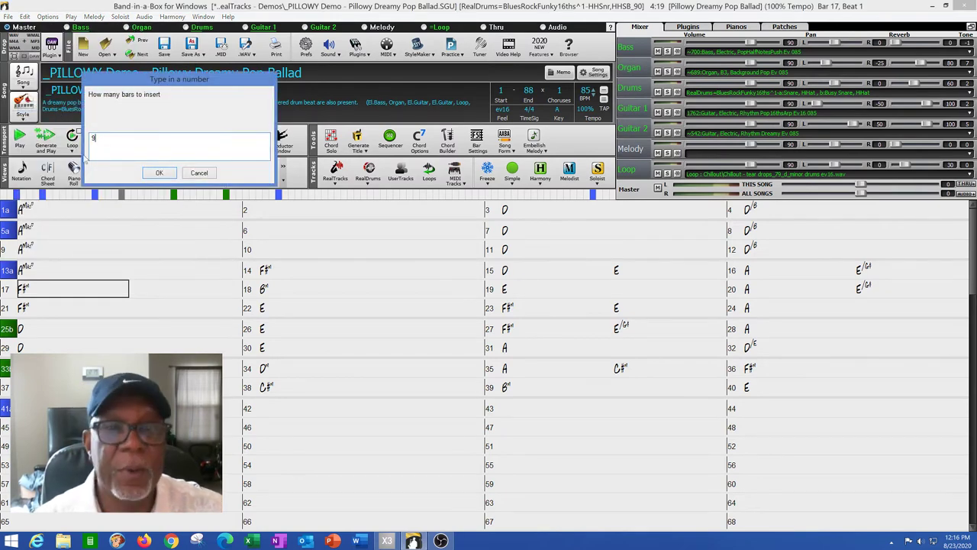
{"action": "type", "text": "9"}
{"action": "left_click", "coordinate": [160, 173]}
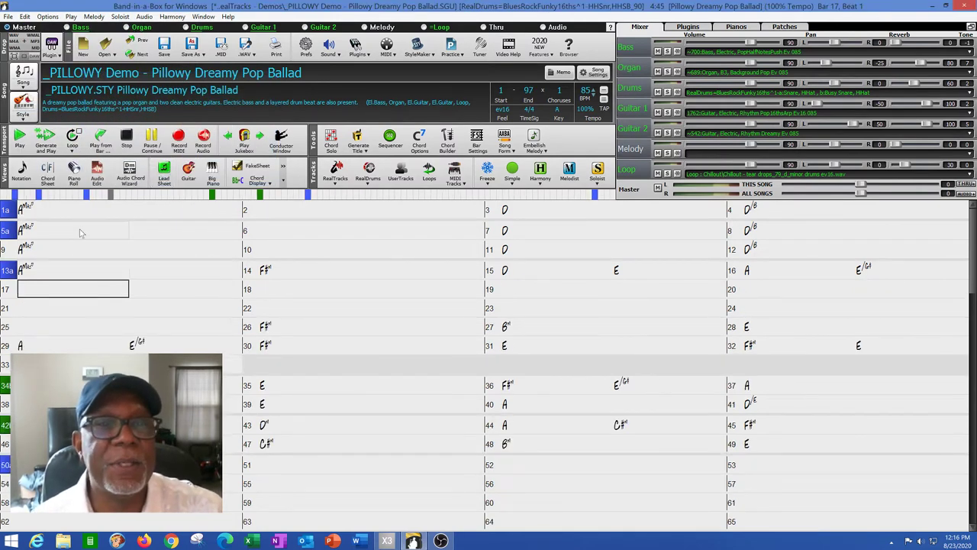
Step: Copy the chords of bars 5 to 12 and undo the 9-bar insertion at bar 17
{"action": "left_click_drag", "start_coordinate": [65, 227], "coordinate": [759, 250]}
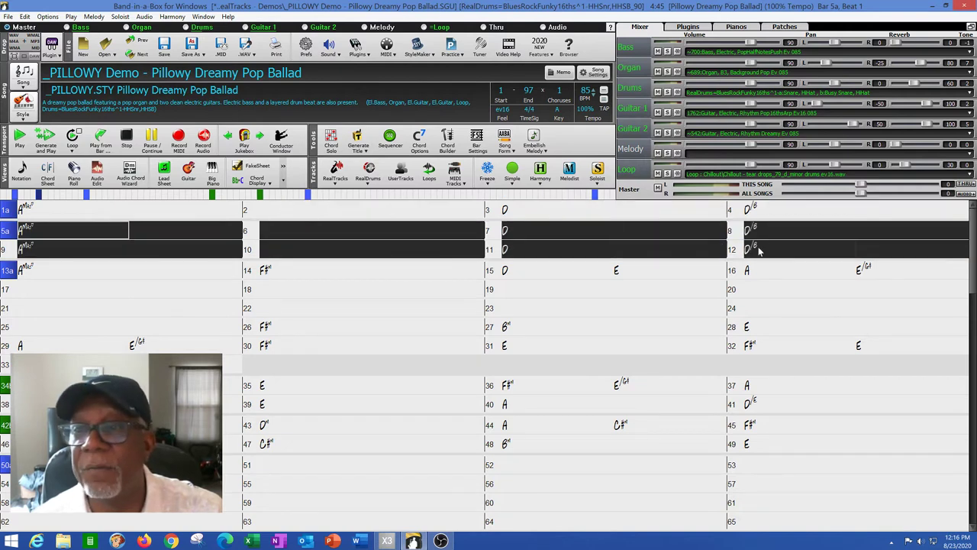
{"action": "left_click", "coordinate": [26, 16]}
{"action": "left_click", "coordinate": [42, 62]}
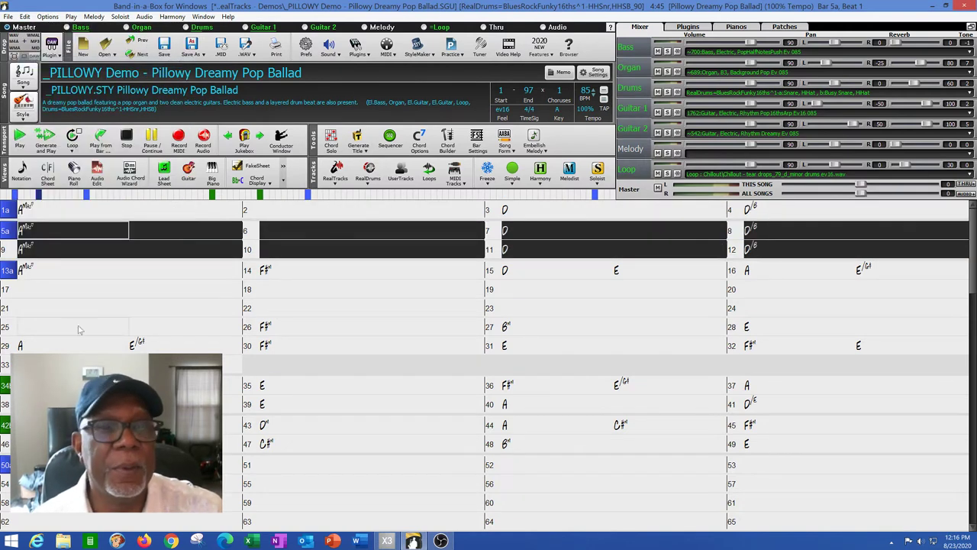
{"action": "left_click", "coordinate": [44, 295]}
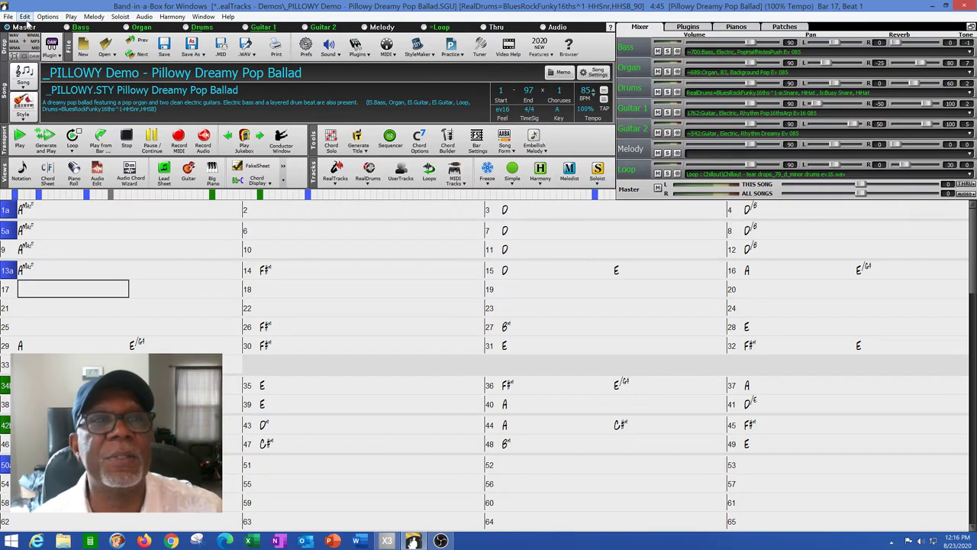
{"action": "left_click", "coordinate": [25, 17]}
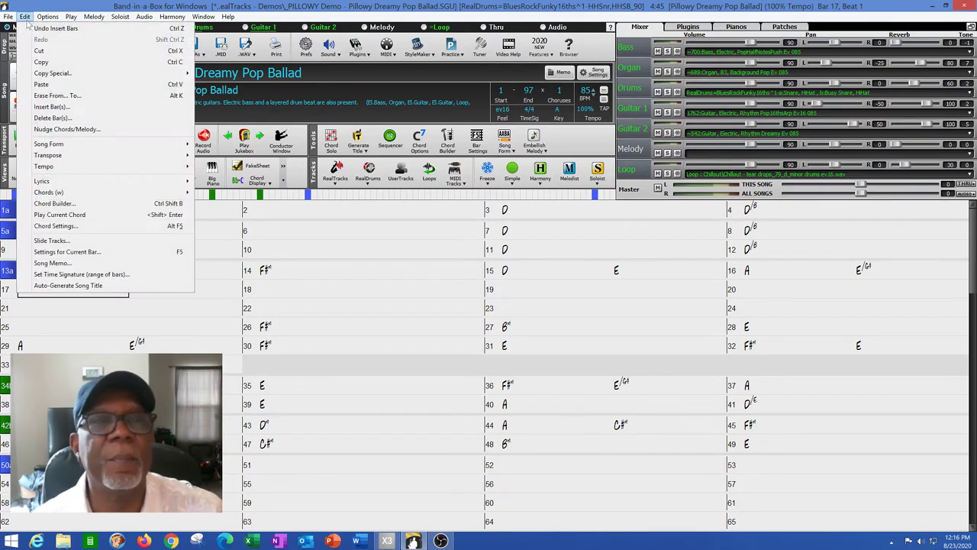
{"action": "key", "text": "ctrl+v"}
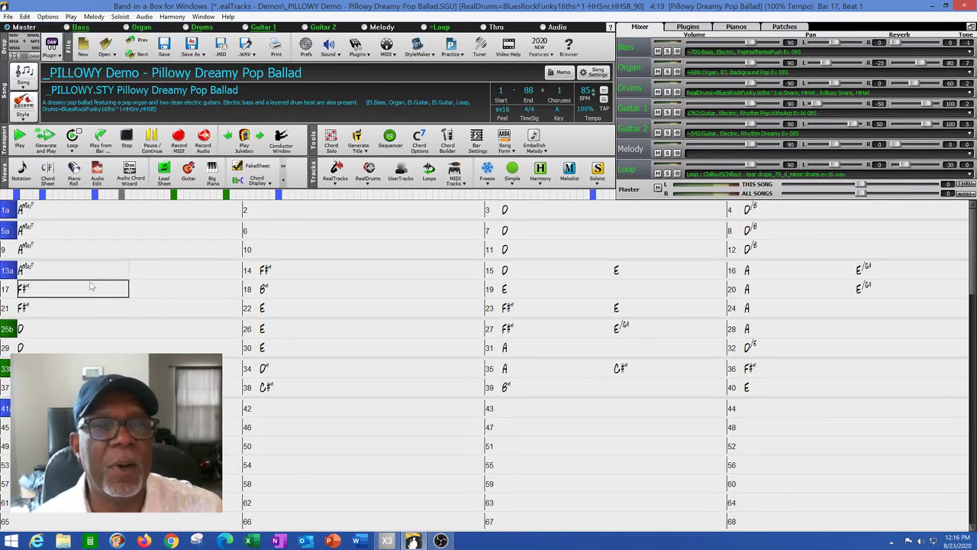
Step: Insert 8 bars into the chord sheet at bar 21
{"action": "left_click", "coordinate": [79, 307]}
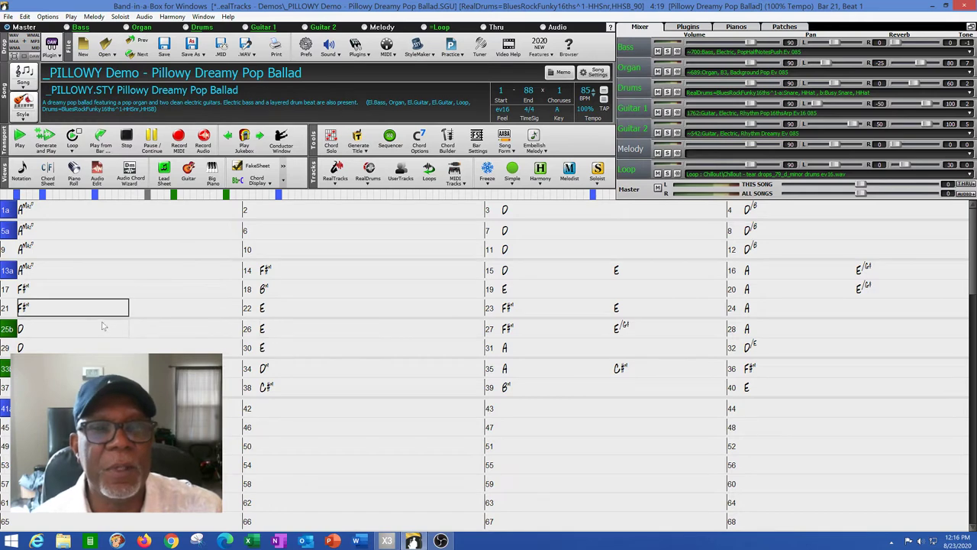
{"action": "left_click", "coordinate": [26, 17]}
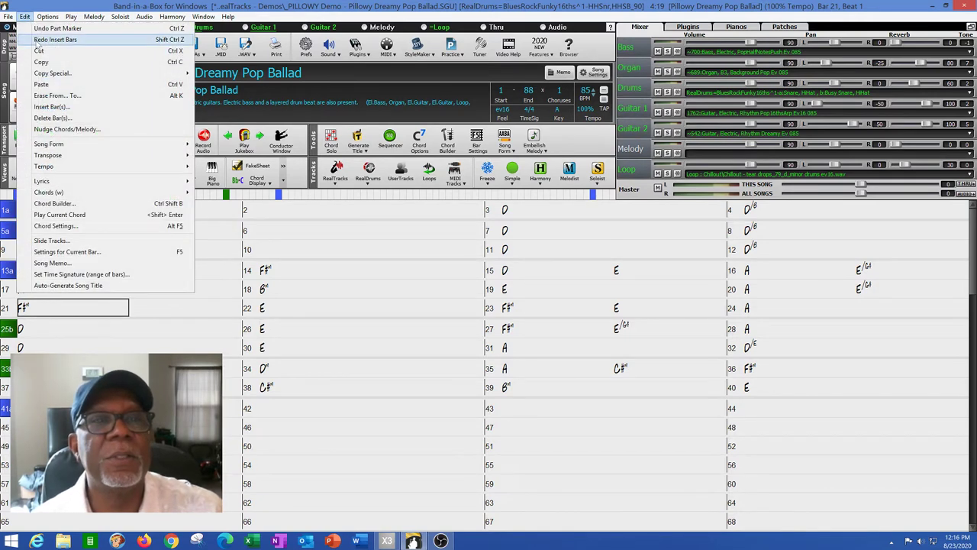
{"action": "left_click", "coordinate": [53, 107]}
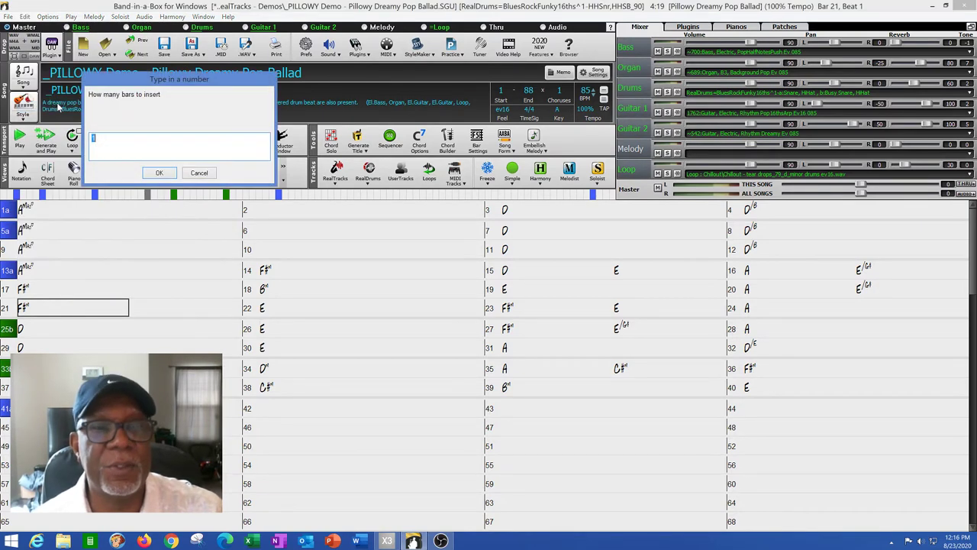
{"action": "type", "text": "8"}
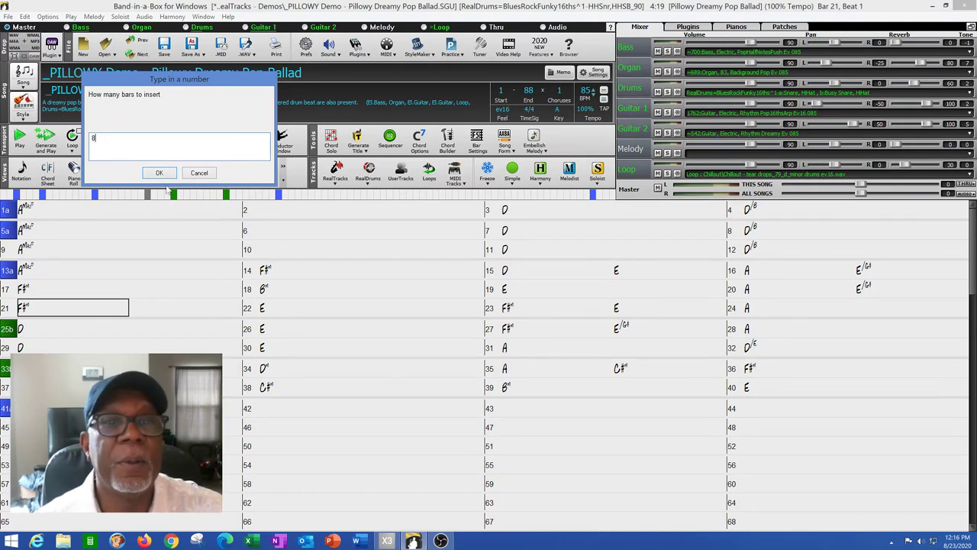
{"action": "left_click", "coordinate": [166, 176]}
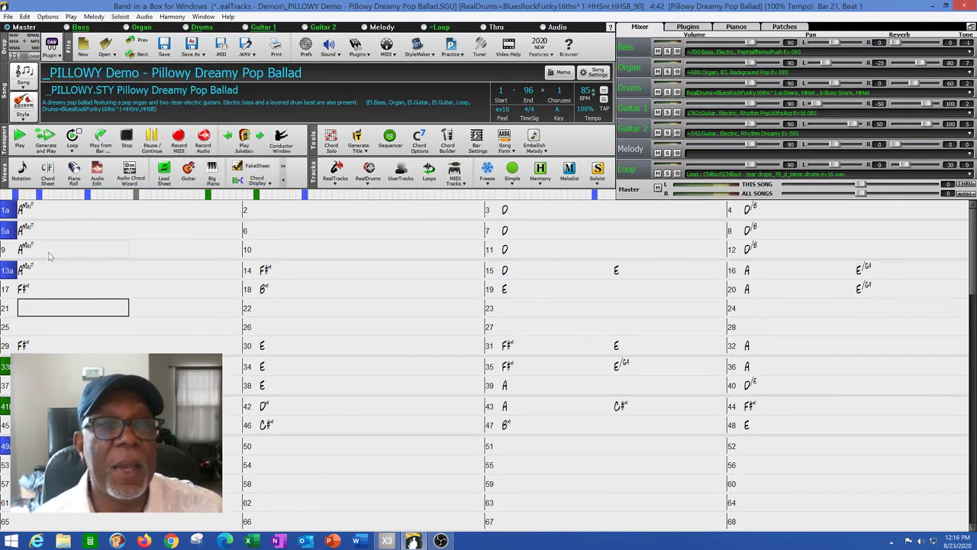
Step: Copy the chords of bars 5 to 12 and paste them into the empty bars starting at bar 21
{"action": "left_click_drag", "start_coordinate": [55, 237], "coordinate": [784, 254]}
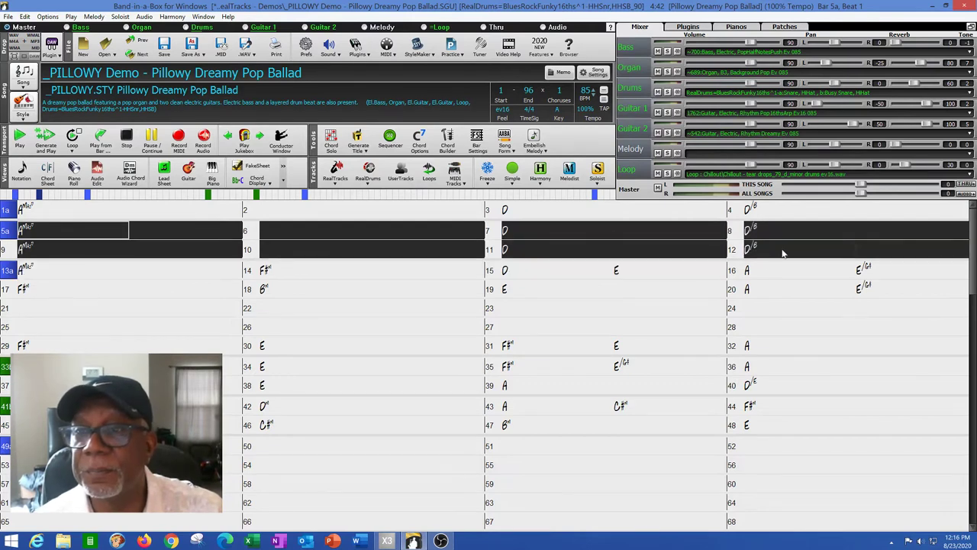
{"action": "left_click", "coordinate": [24, 16]}
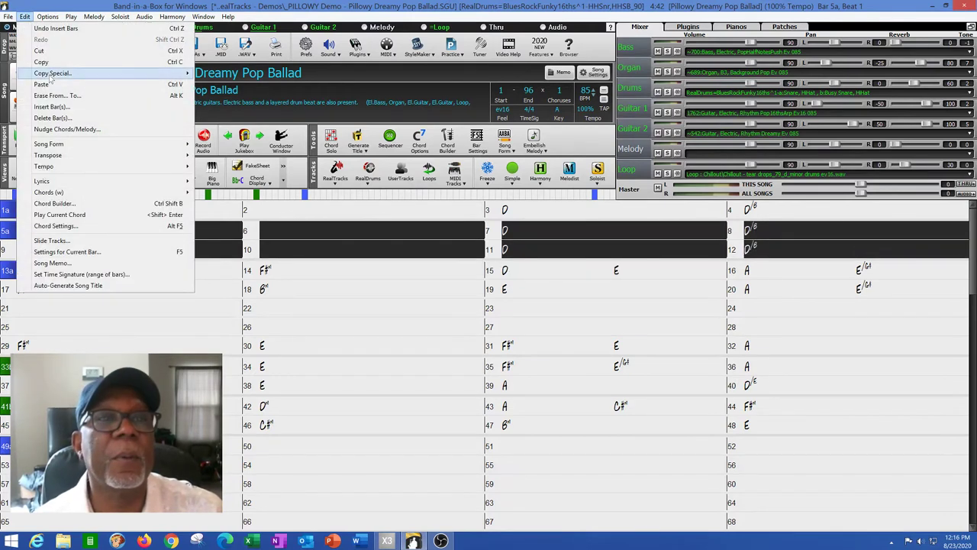
{"action": "left_click", "coordinate": [48, 63]}
{"action": "left_click", "coordinate": [57, 309]}
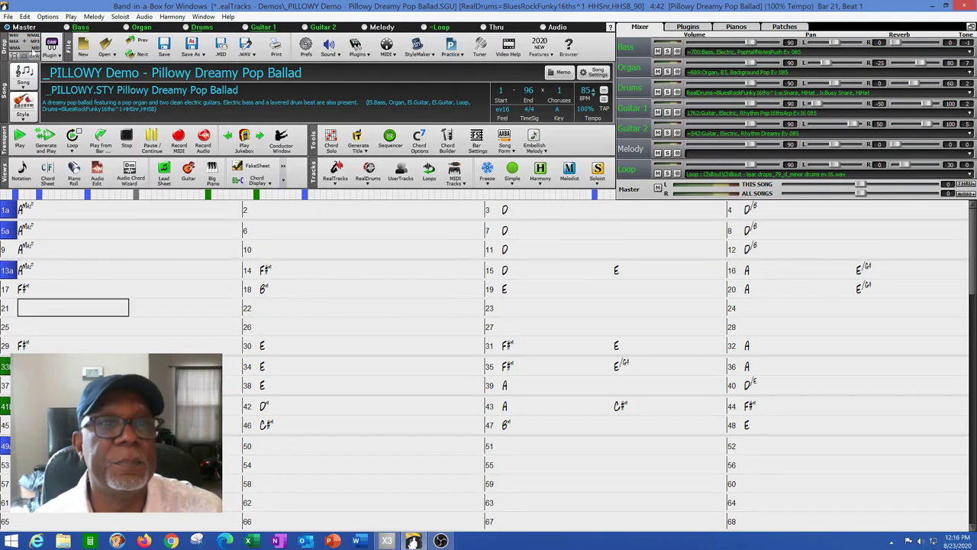
{"action": "left_click", "coordinate": [24, 16]}
{"action": "left_click", "coordinate": [48, 83]}
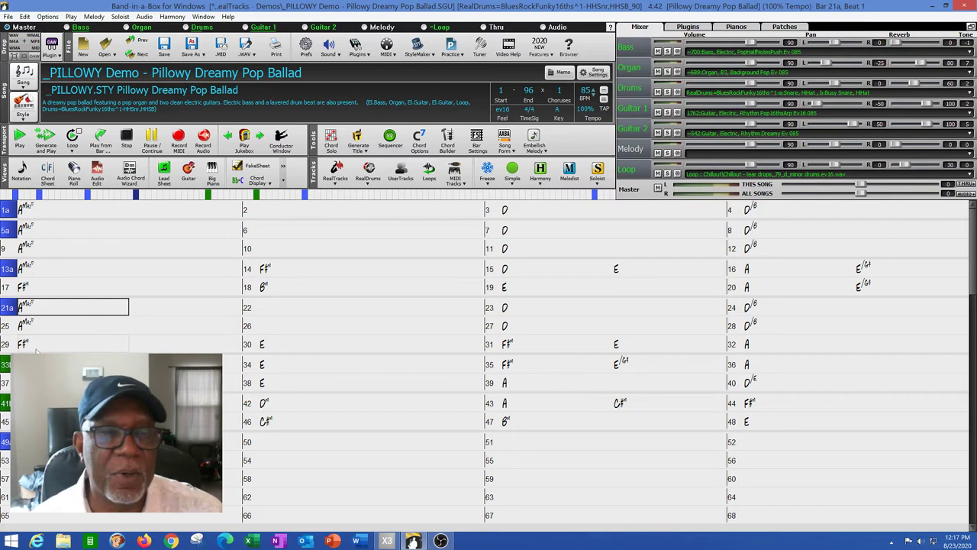
Step: Insert 8 bars into the chord sheet at bar 29
{"action": "left_click_drag", "start_coordinate": [36, 349], "coordinate": [758, 343]}
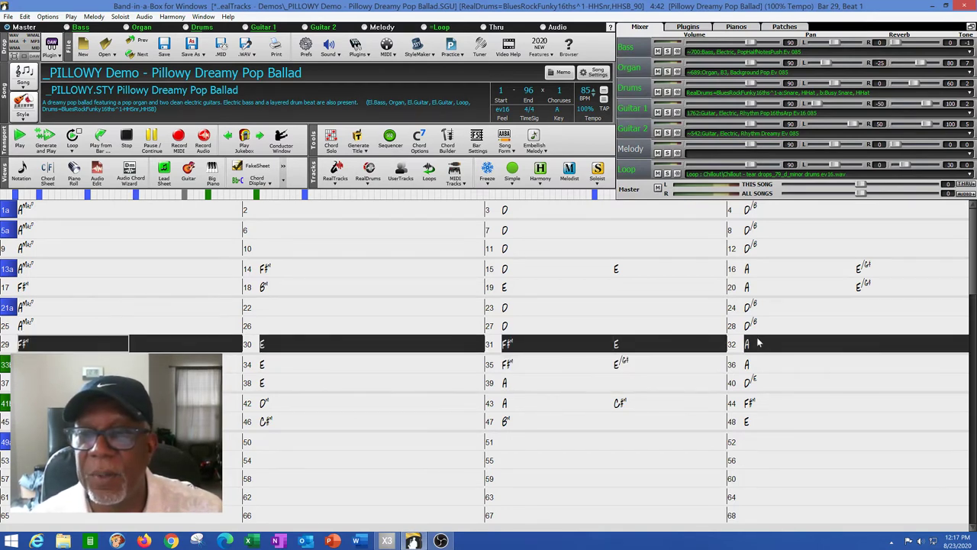
{"action": "left_click", "coordinate": [25, 16]}
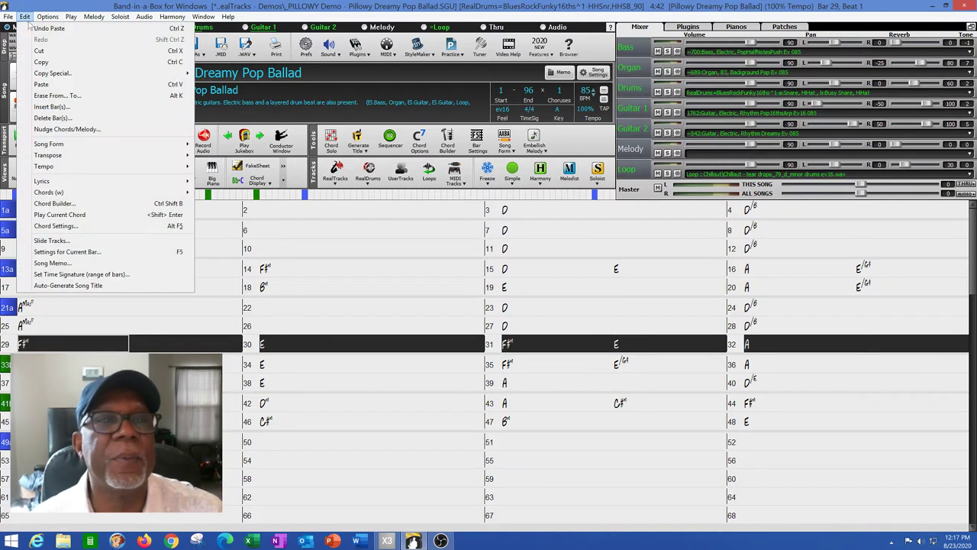
{"action": "left_click", "coordinate": [61, 107]}
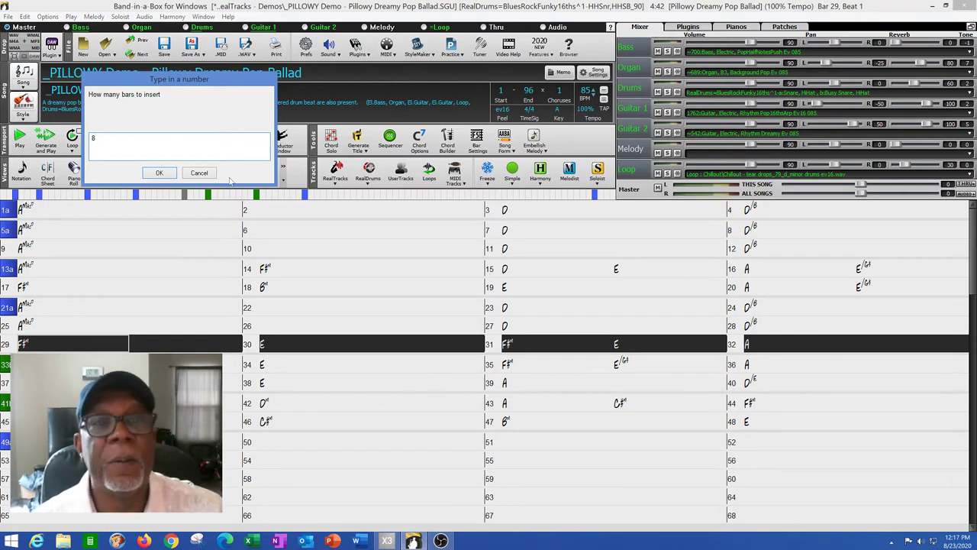
{"action": "left_click", "coordinate": [168, 173]}
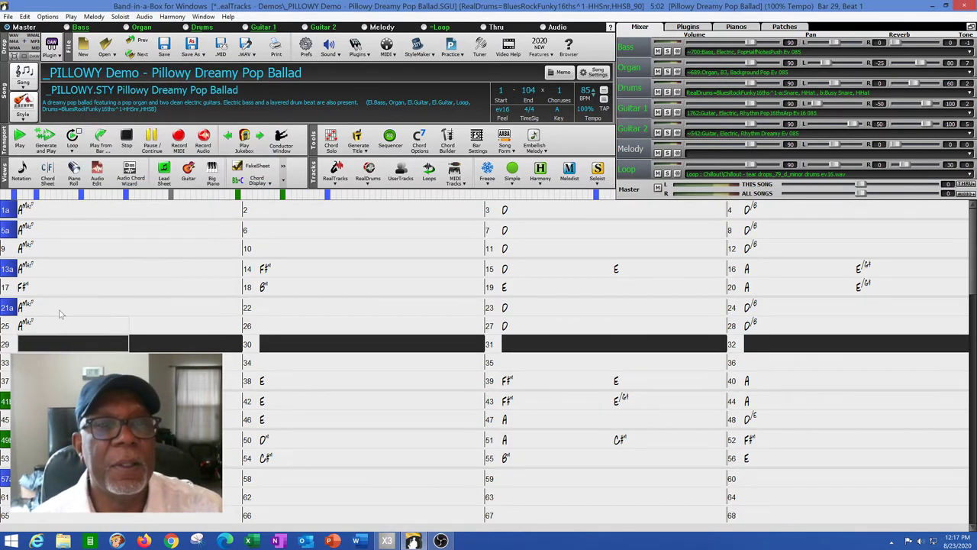
Step: Copy the chords of bars 13 to 20 and paste them into the empty bars starting at bar 29
{"action": "left_click_drag", "start_coordinate": [57, 271], "coordinate": [777, 290]}
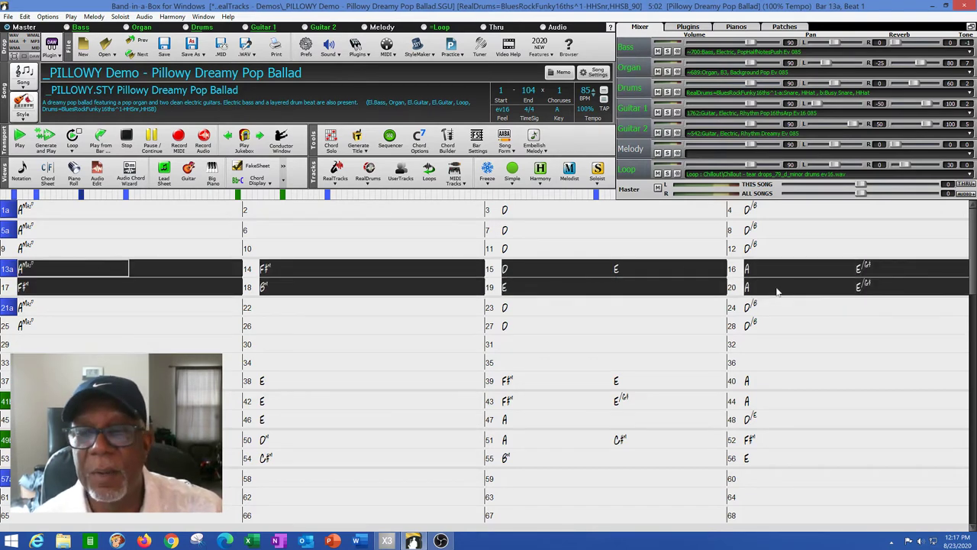
{"action": "left_click", "coordinate": [24, 16]}
{"action": "left_click", "coordinate": [46, 65]}
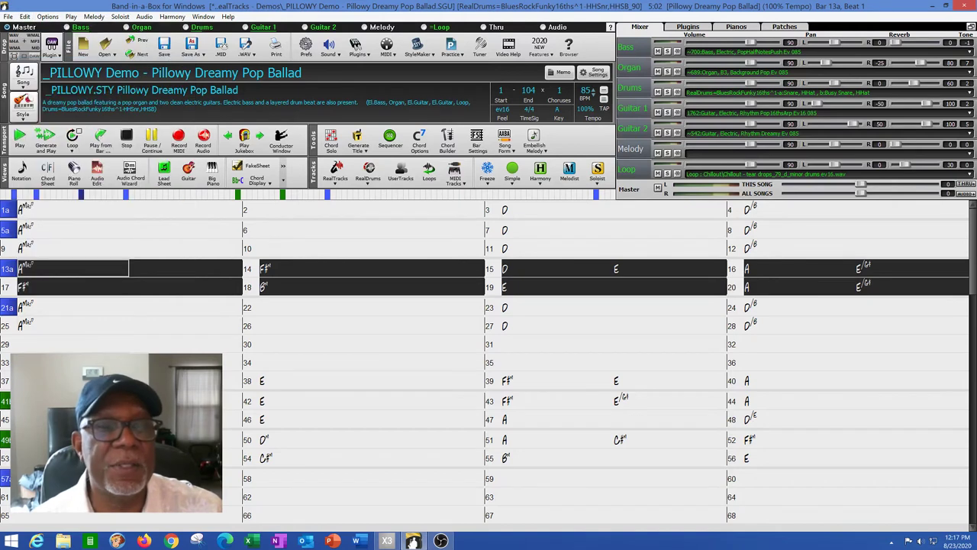
{"action": "left_click", "coordinate": [51, 348]}
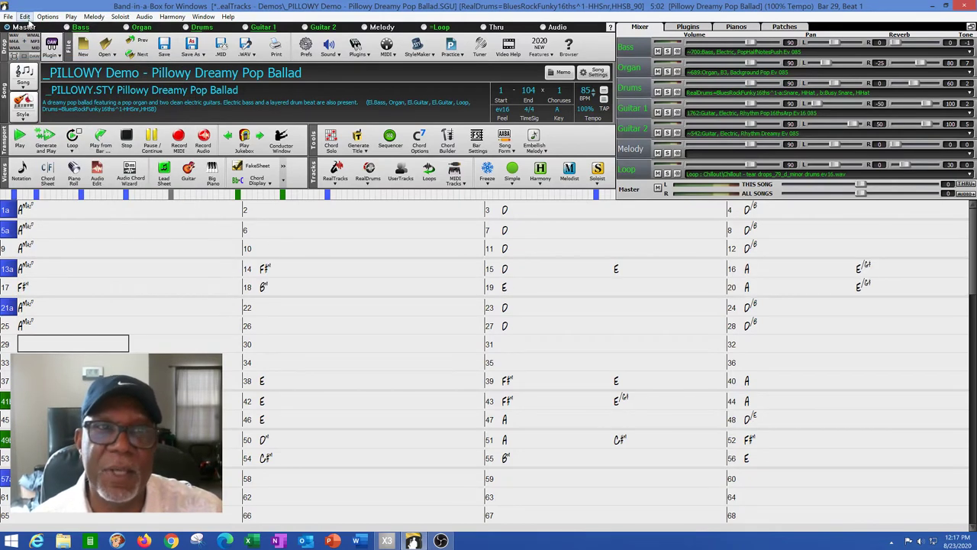
{"action": "left_click", "coordinate": [24, 16]}
{"action": "left_click", "coordinate": [55, 85]}
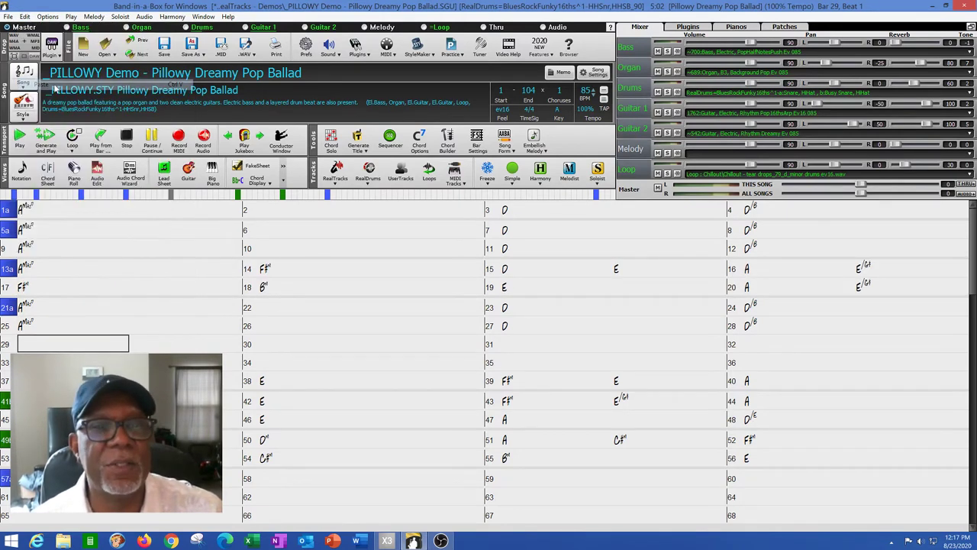
Step: Remove the part marker at bar 41 by setting it to no change of substyle
{"action": "left_click", "coordinate": [46, 365]}
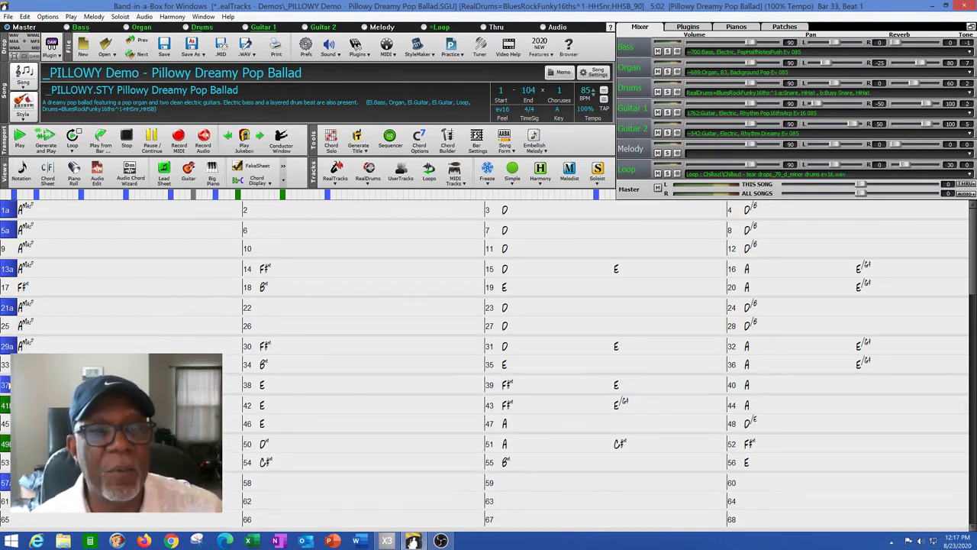
{"action": "right_click", "coordinate": [6, 408]}
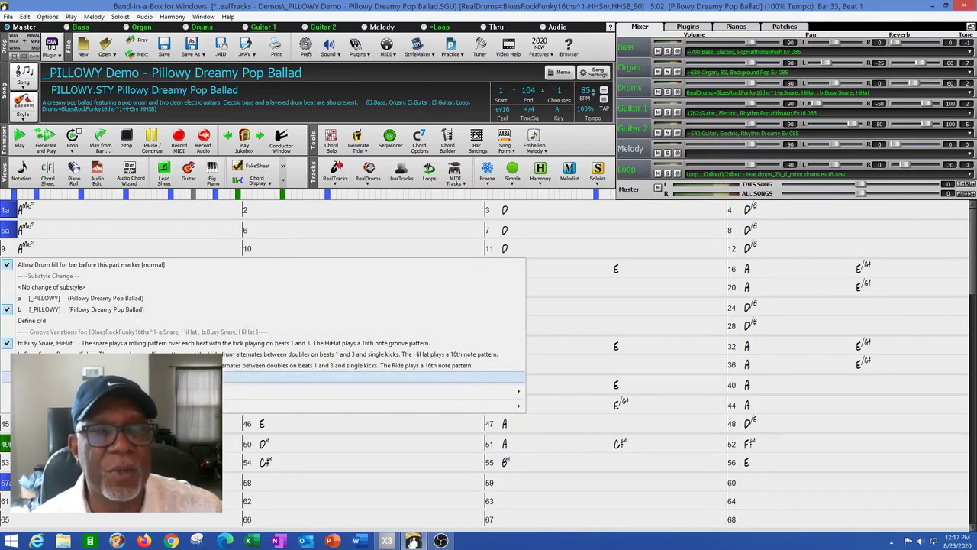
{"action": "left_click", "coordinate": [52, 289]}
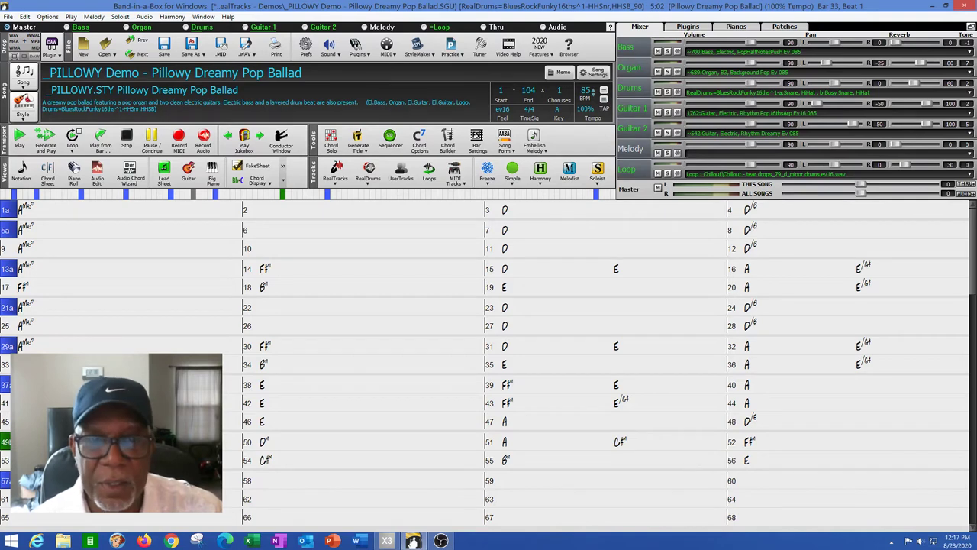
Step: Insert 8 bars into the chord sheet at bar 37
{"action": "left_click", "coordinate": [373, 391]}
{"action": "left_click", "coordinate": [752, 371]}
{"action": "left_click", "coordinate": [757, 381], "text": "shift"}
{"action": "left_click", "coordinate": [25, 16]}
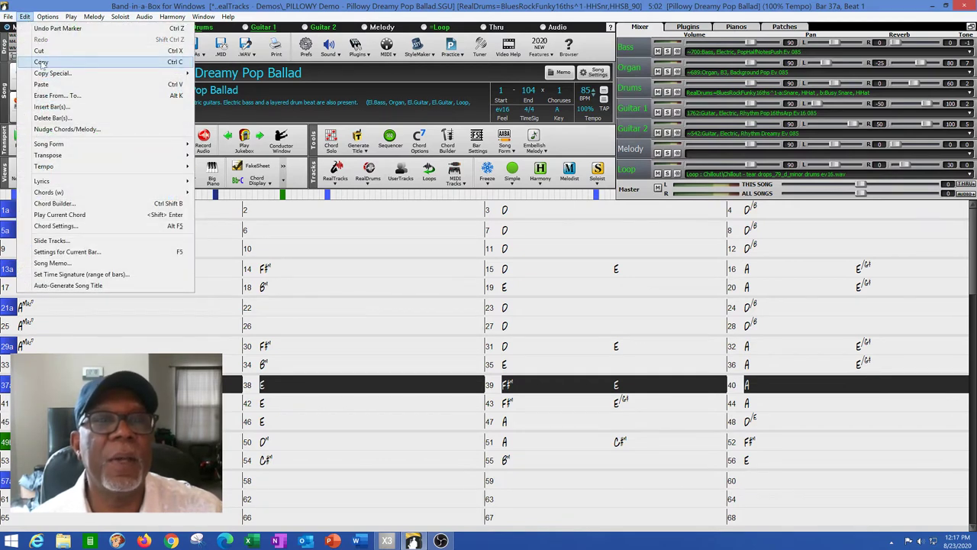
{"action": "left_click", "coordinate": [50, 107]}
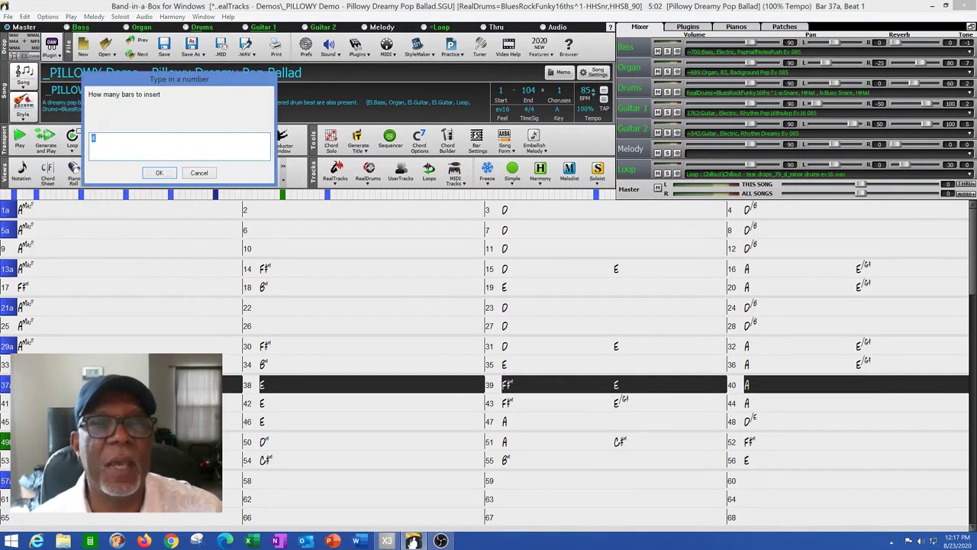
{"action": "type", "text": "8"}
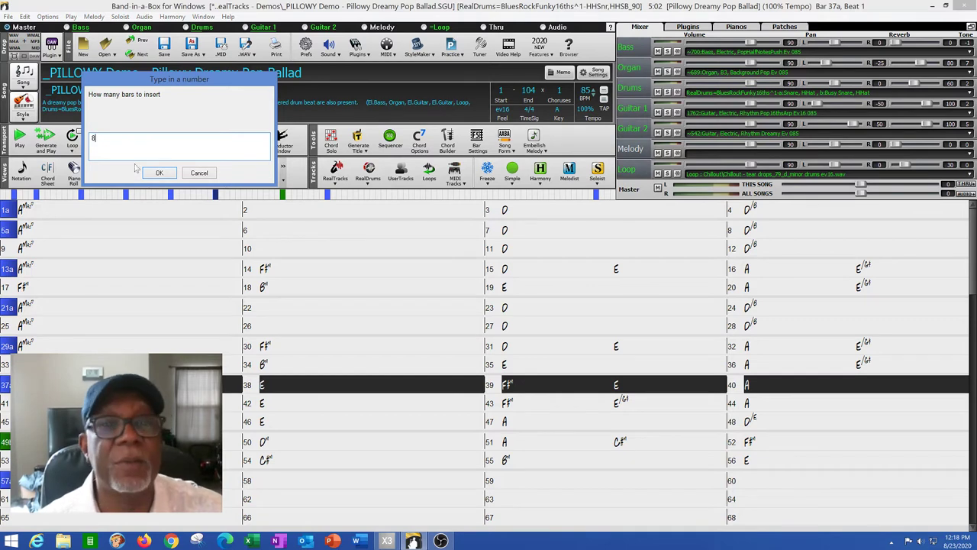
{"action": "left_click", "coordinate": [159, 173]}
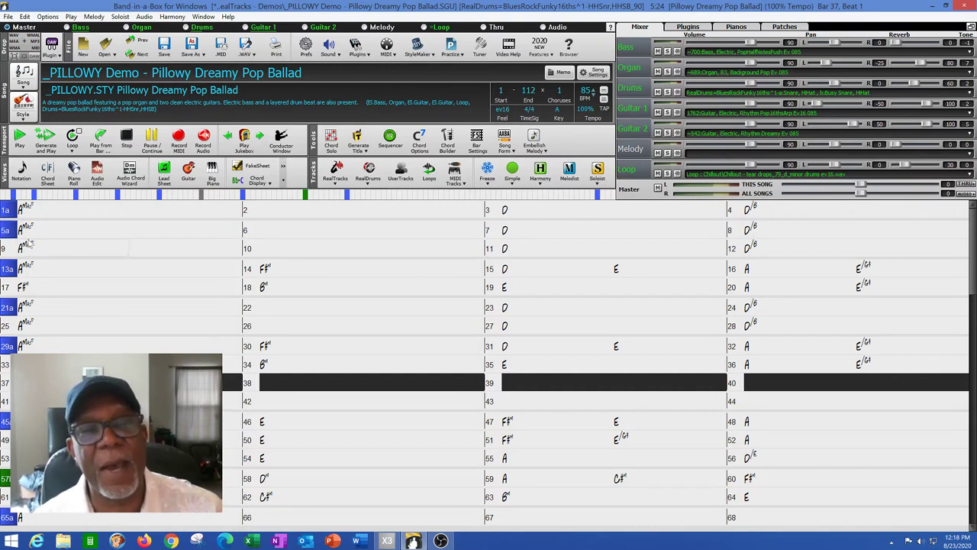
Step: Copy the chords of bars 5 to 12 and paste them into the empty bars starting at bar 37
{"action": "left_click_drag", "start_coordinate": [30, 233], "coordinate": [763, 249]}
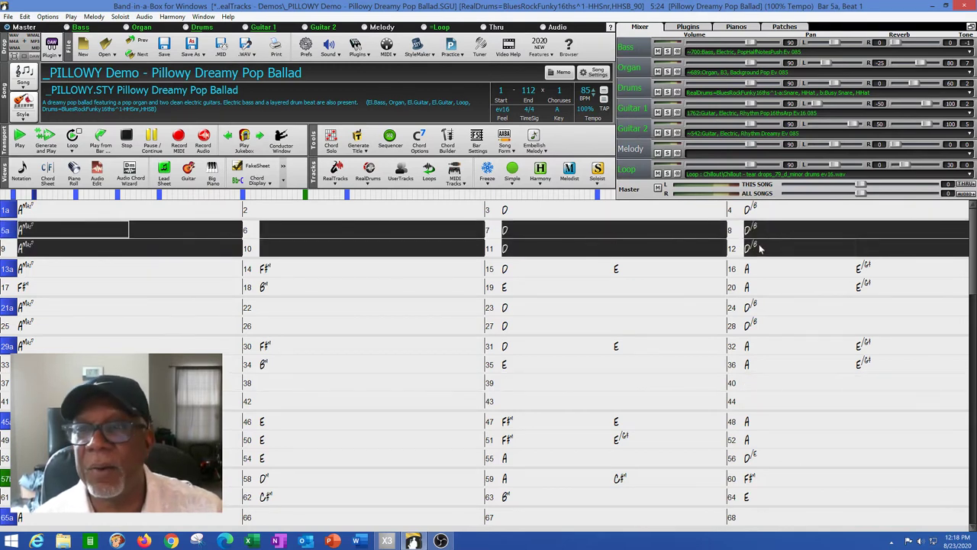
{"action": "left_click", "coordinate": [26, 17]}
{"action": "left_click", "coordinate": [45, 65]}
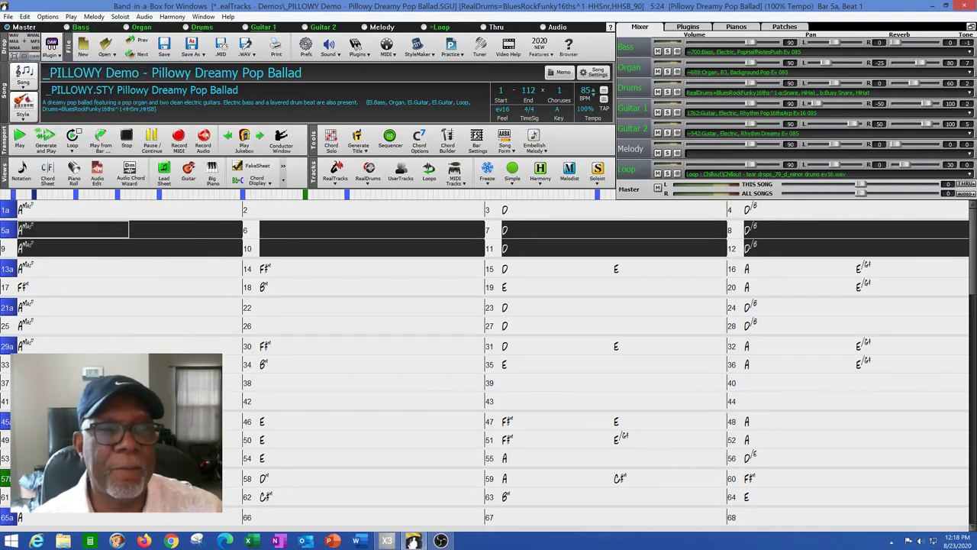
{"action": "left_click", "coordinate": [30, 382]}
{"action": "right_click", "coordinate": [19, 382]}
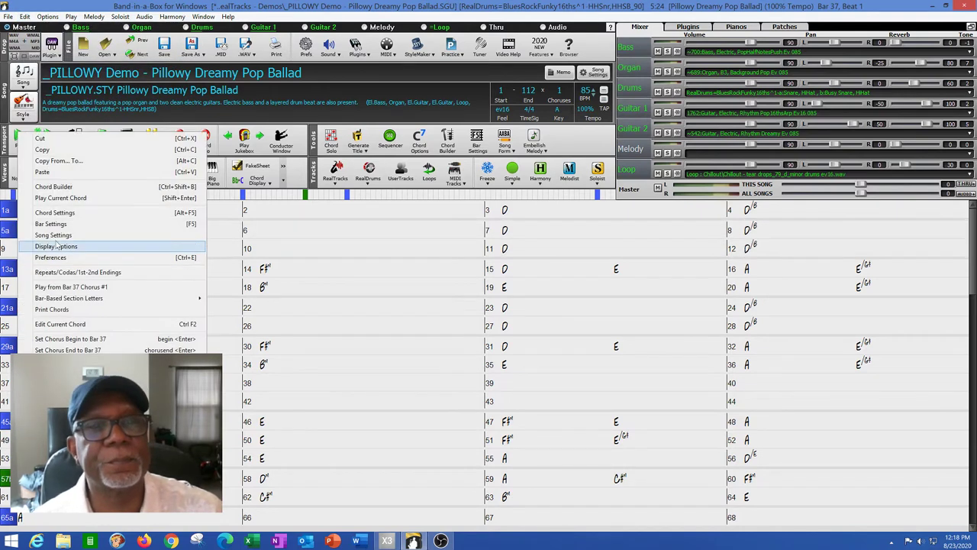
{"action": "left_click", "coordinate": [45, 175]}
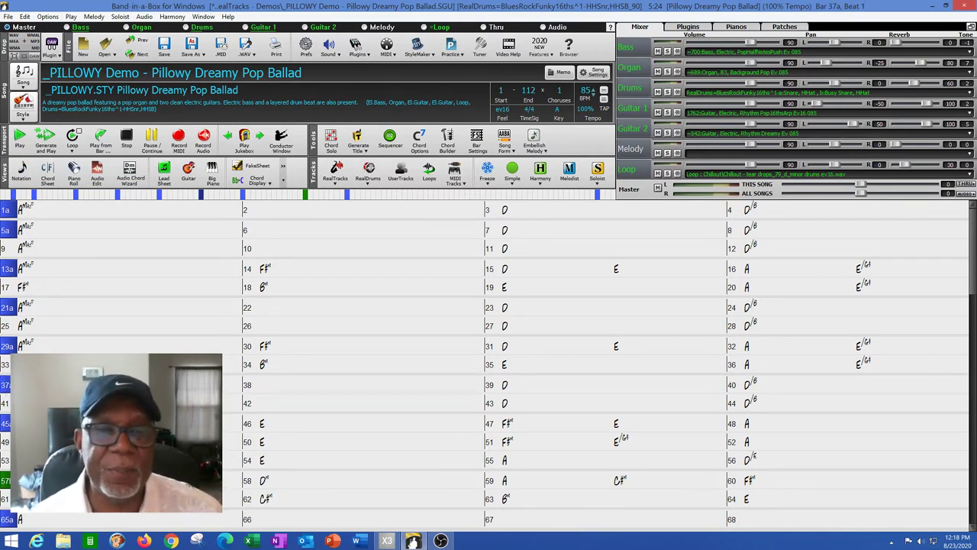
Step: Play back the extended arrangement and pause it at bar 52
{"action": "key", "text": "space"}
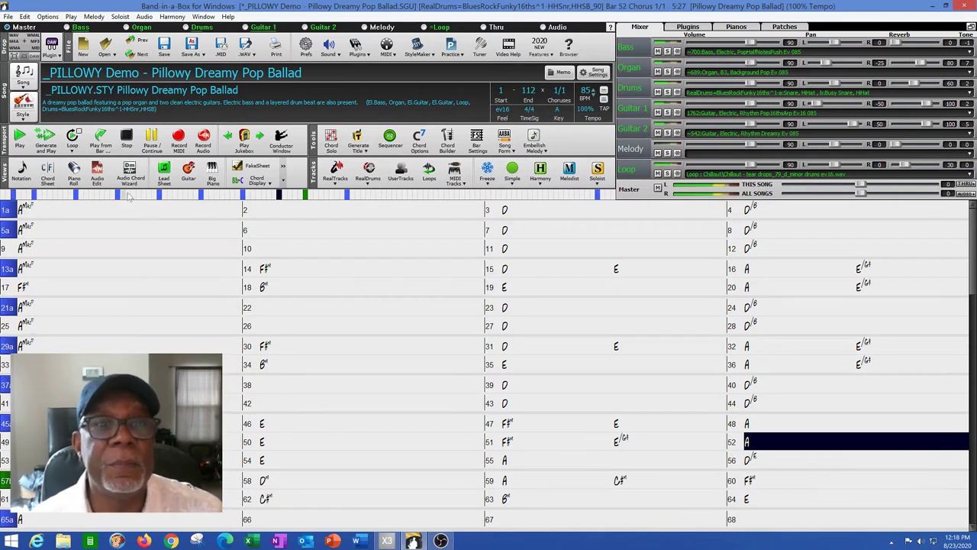
{"action": "left_click", "coordinate": [152, 142]}
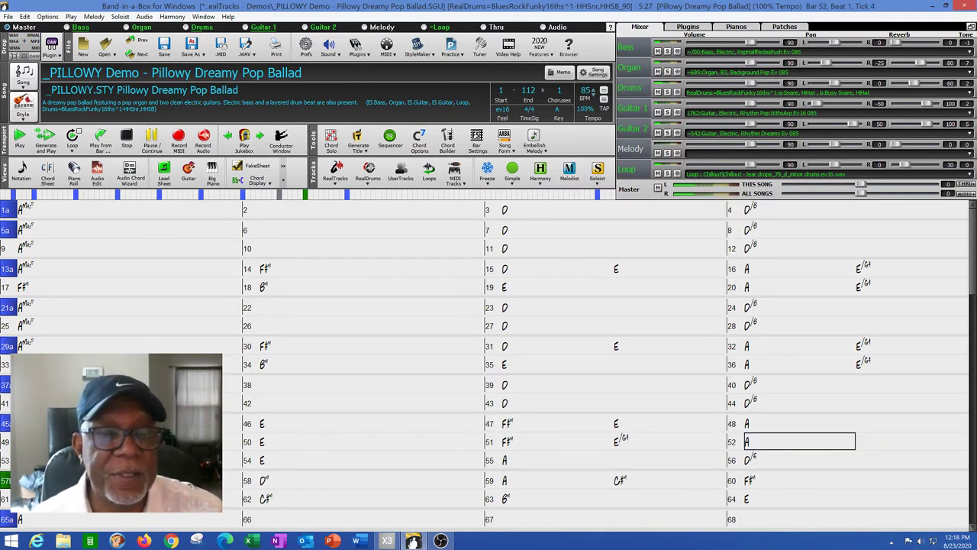
Step: Insert 16 bars into the chord sheet at bar 53
{"action": "left_click_drag", "start_coordinate": [191, 459], "coordinate": [787, 455]}
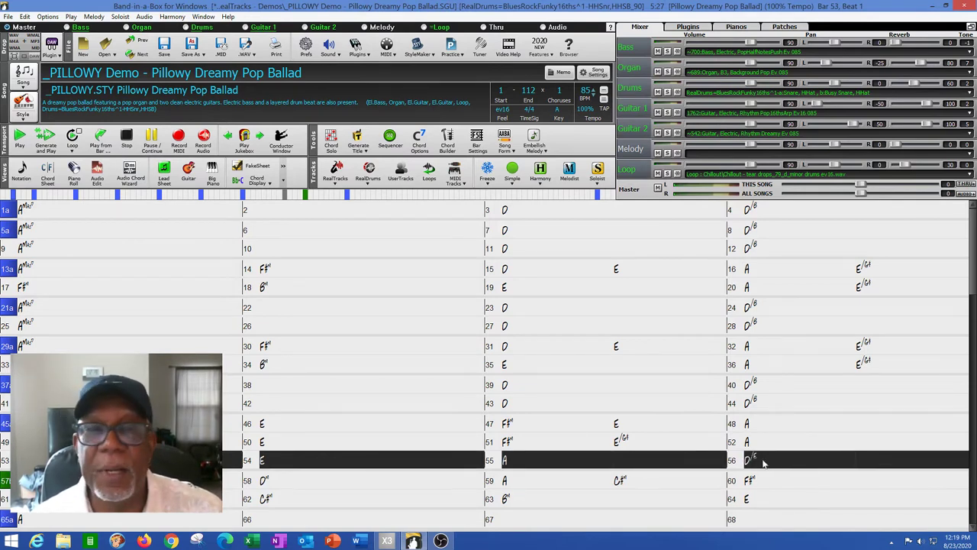
{"action": "left_click", "coordinate": [25, 16]}
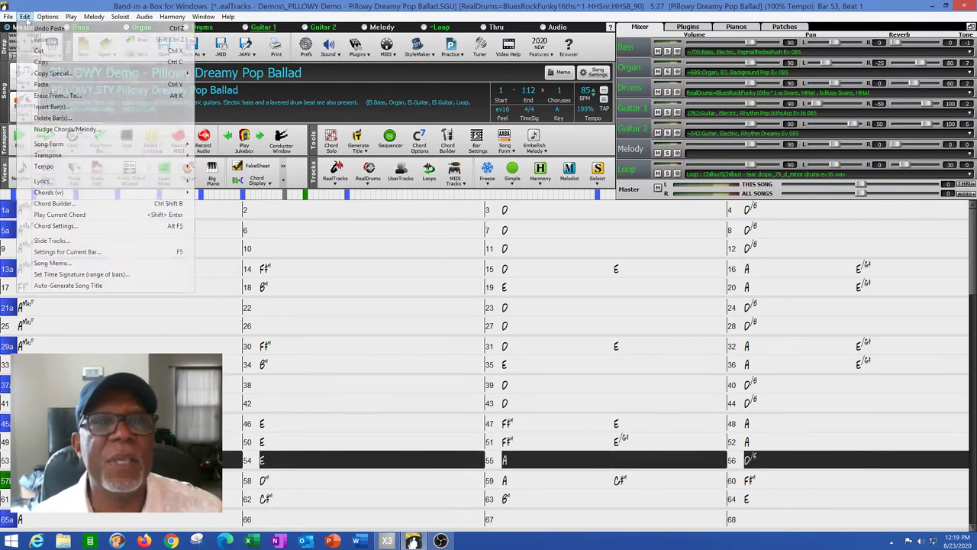
{"action": "left_click", "coordinate": [61, 105]}
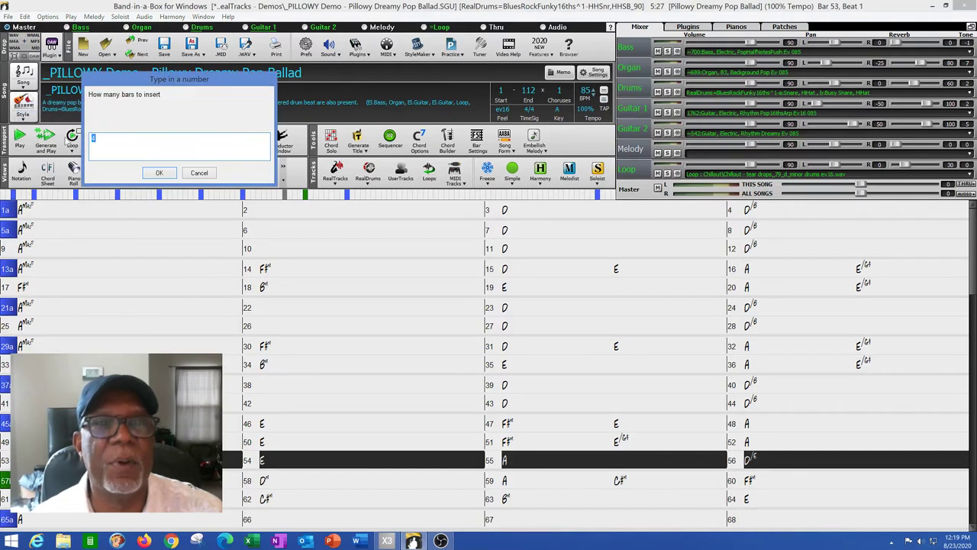
{"action": "type", "text": "16"}
{"action": "key", "text": "Return"}
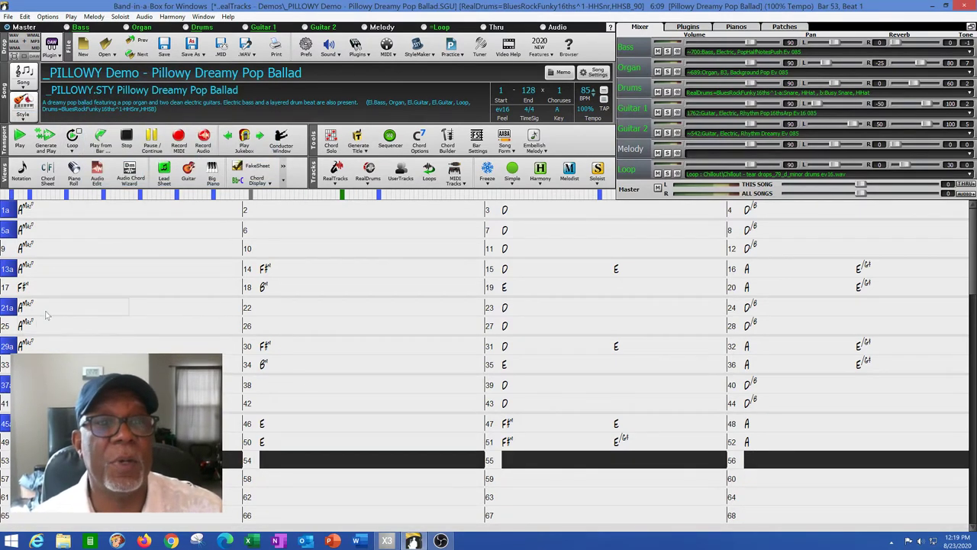
Step: Copy the four chord bars 5 to 8 and paste them at bar 53
{"action": "left_click_drag", "start_coordinate": [53, 237], "coordinate": [775, 232]}
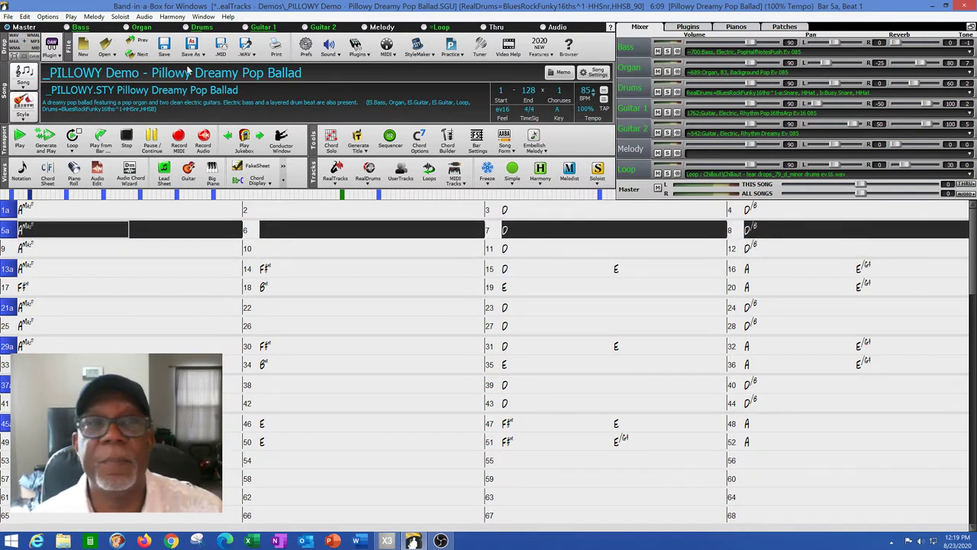
{"action": "left_click", "coordinate": [25, 16]}
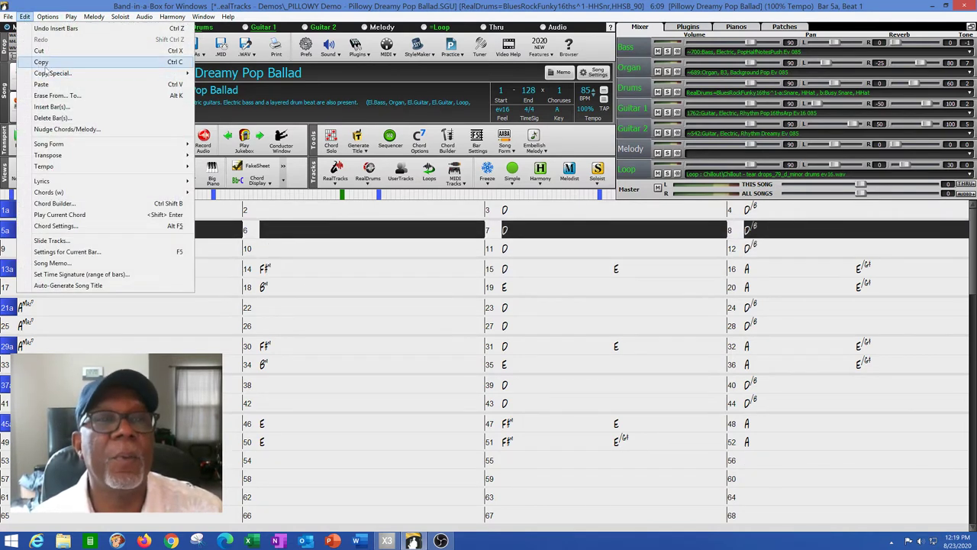
{"action": "left_click", "coordinate": [48, 60]}
{"action": "left_click", "coordinate": [68, 460]}
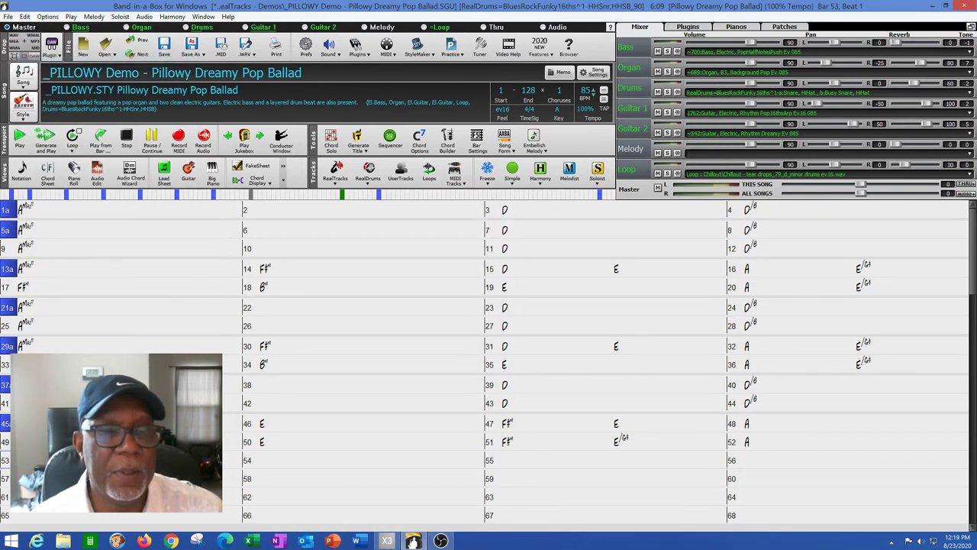
{"action": "left_click", "coordinate": [25, 17]}
{"action": "left_click", "coordinate": [44, 85]}
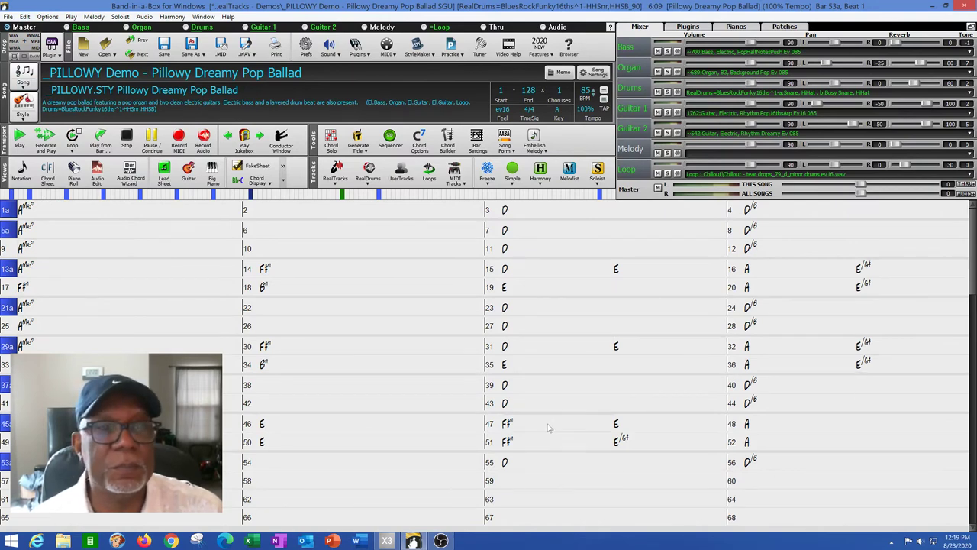
Step: Paste the same four copied bars three more times, at bars 57, 61 and 65
{"action": "scroll", "coordinate": [791, 346], "scroll_direction": "down", "scroll_amount": 2}
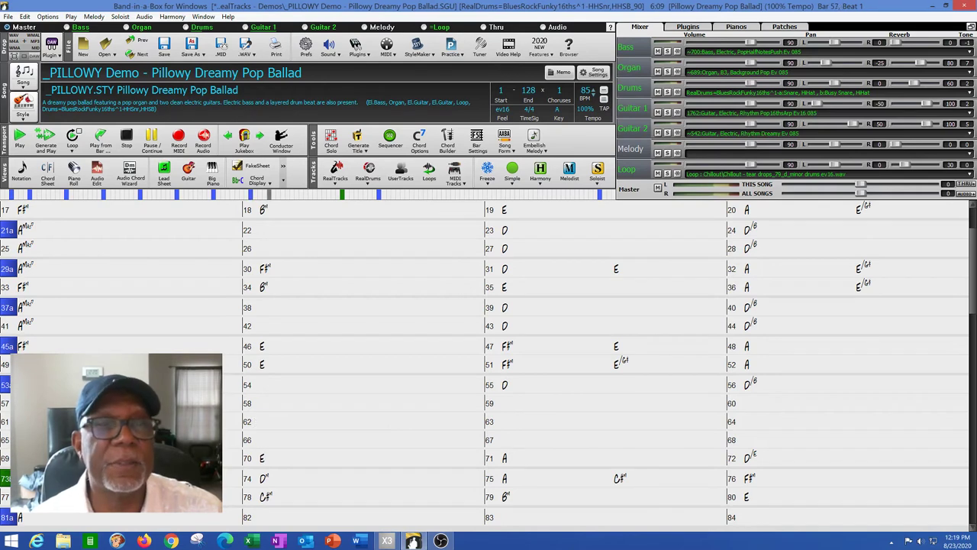
{"action": "left_click", "coordinate": [24, 16]}
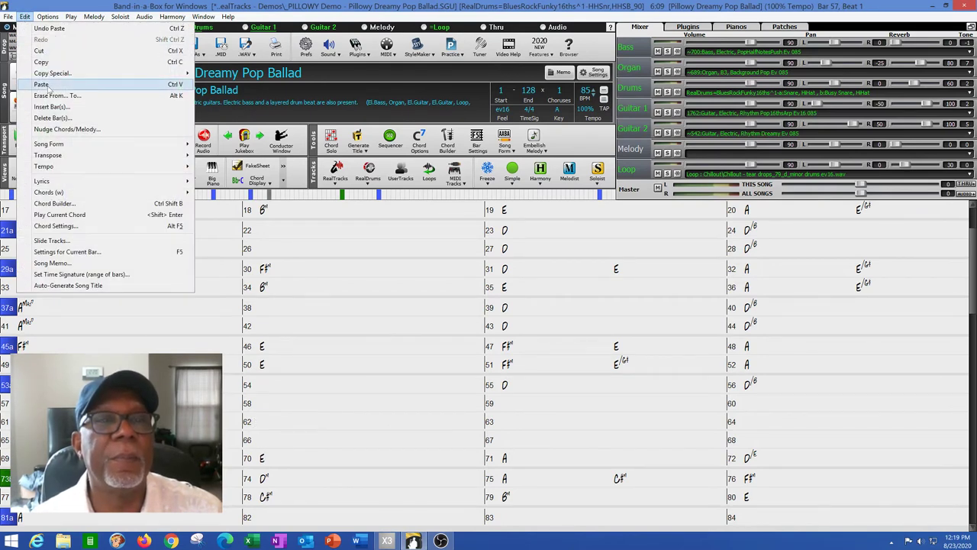
{"action": "left_click", "coordinate": [42, 84]}
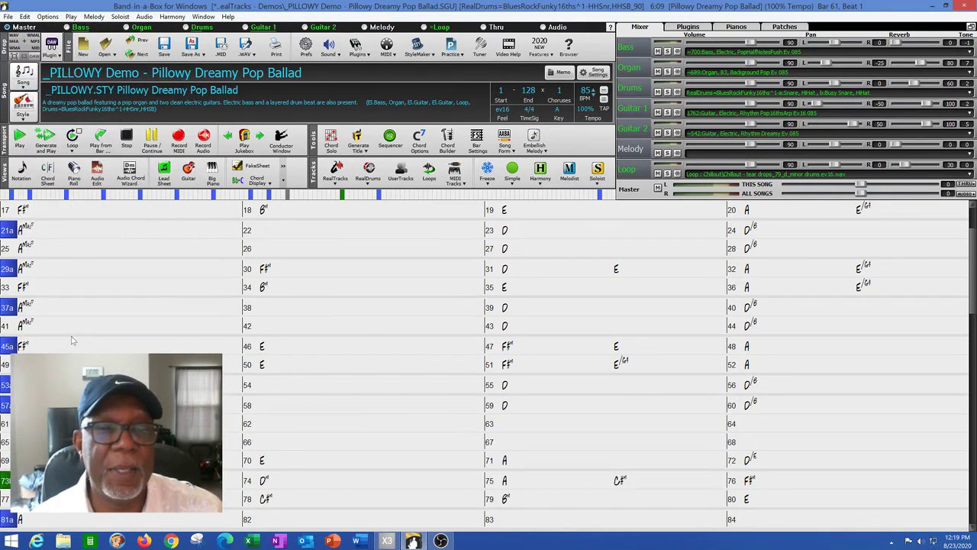
{"action": "left_click", "coordinate": [25, 17]}
{"action": "left_click", "coordinate": [42, 84]}
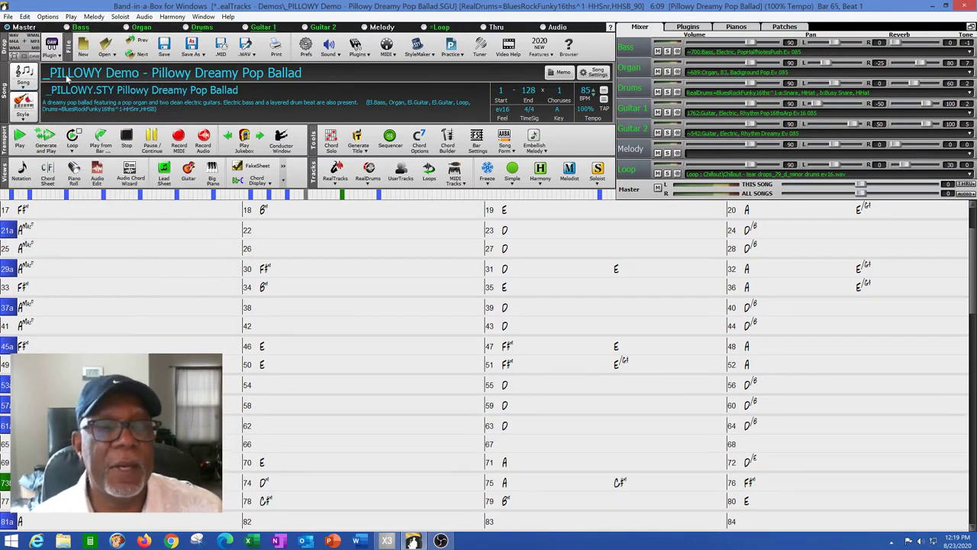
{"action": "left_click", "coordinate": [26, 17]}
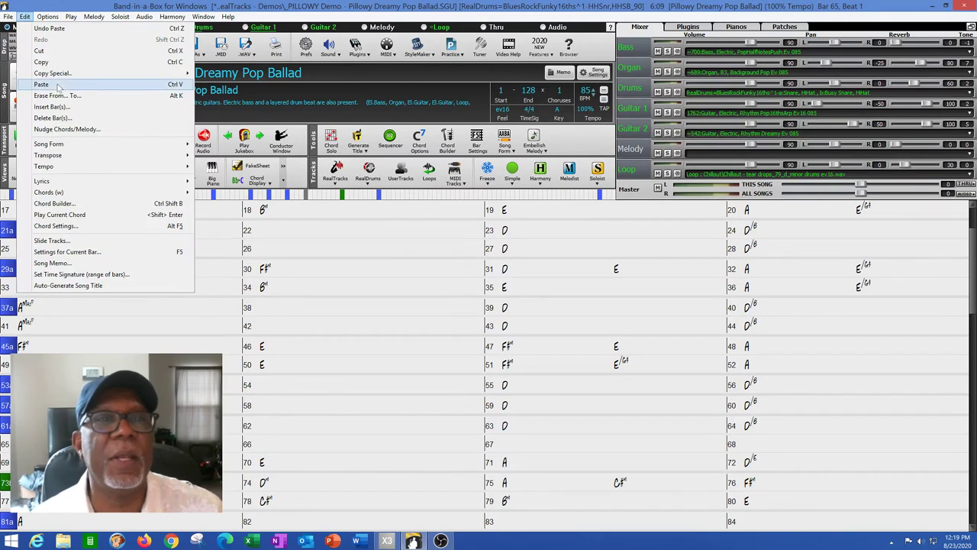
{"action": "left_click", "coordinate": [42, 84]}
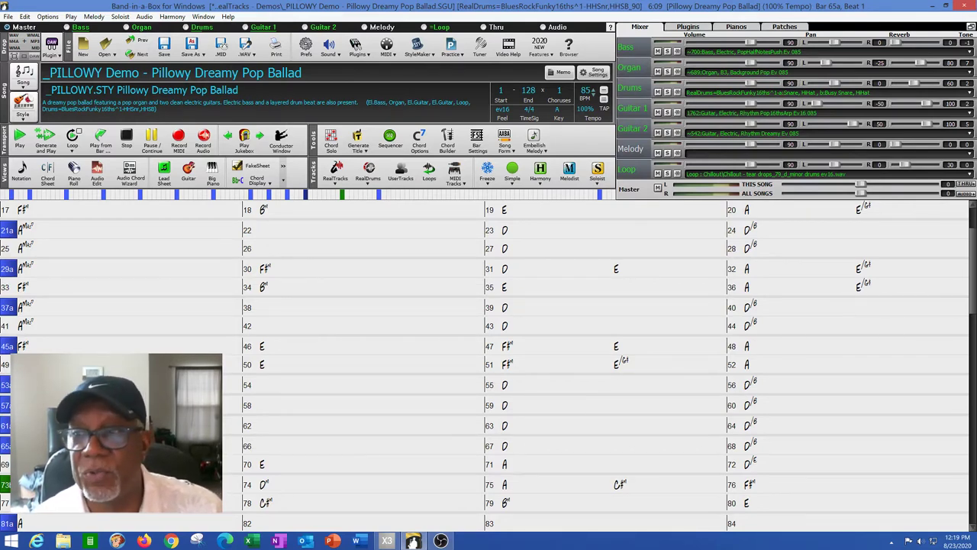
Step: Look over the extended chord sheet and play the song from bar 1
{"action": "left_click_drag", "start_coordinate": [973, 290], "coordinate": [974, 265]}
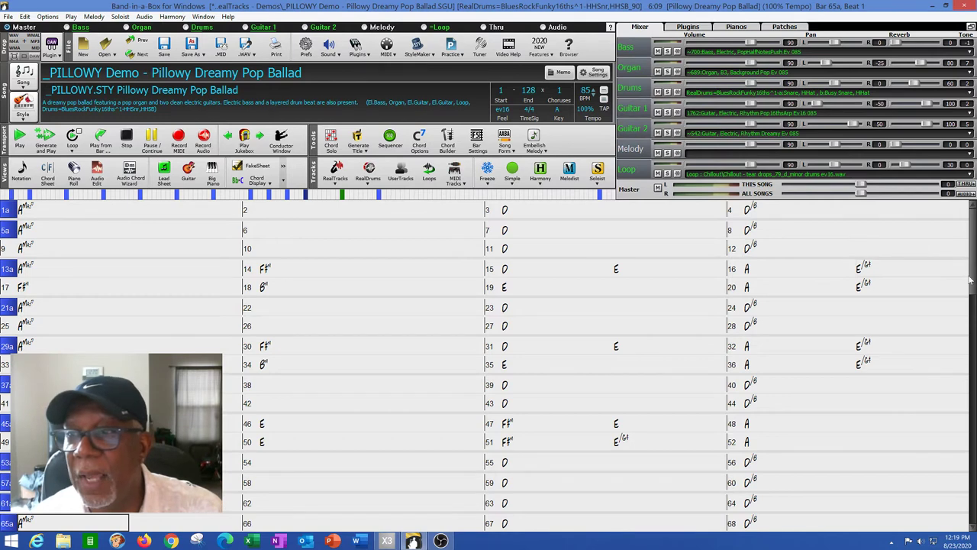
{"action": "left_click_drag", "start_coordinate": [972, 285], "coordinate": [974, 320]}
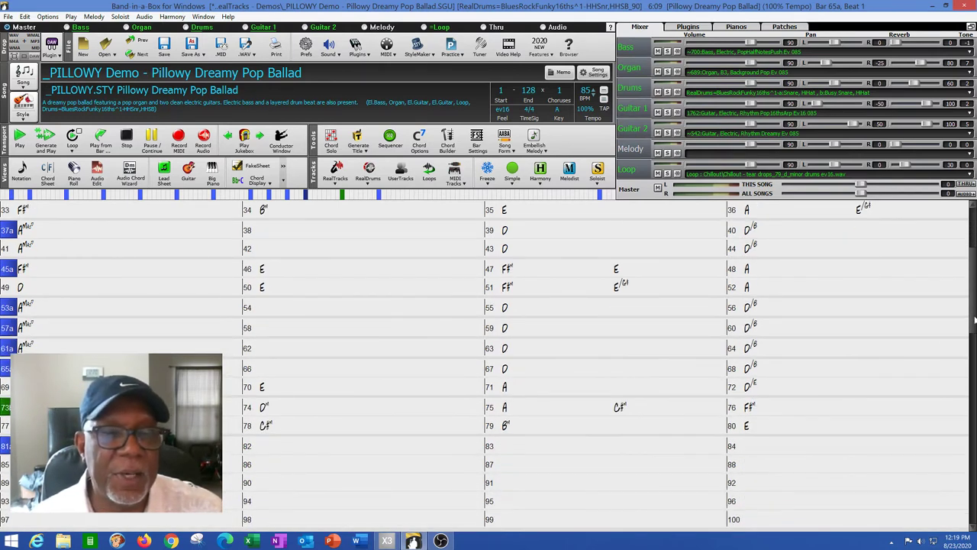
{"action": "left_click_drag", "start_coordinate": [974, 321], "coordinate": [973, 285]}
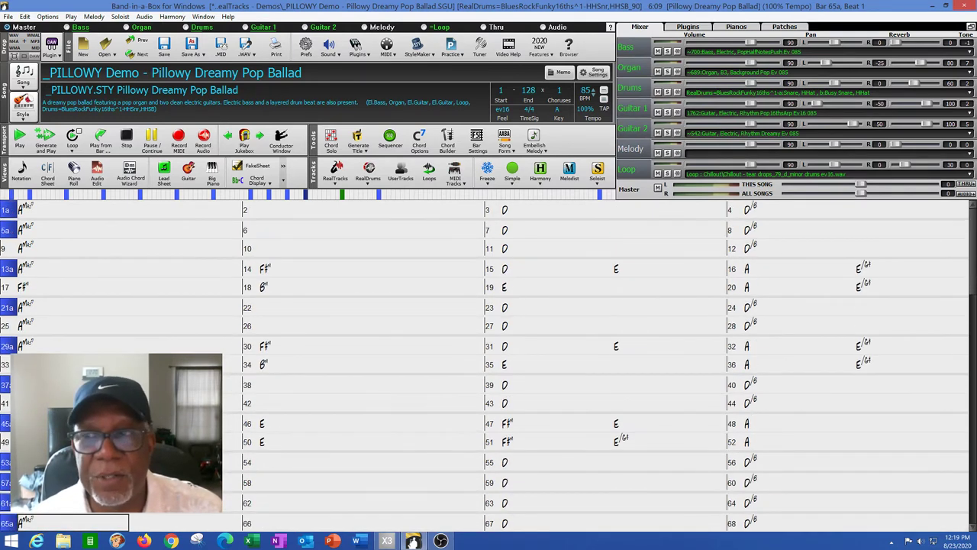
{"action": "left_click", "coordinate": [43, 212]}
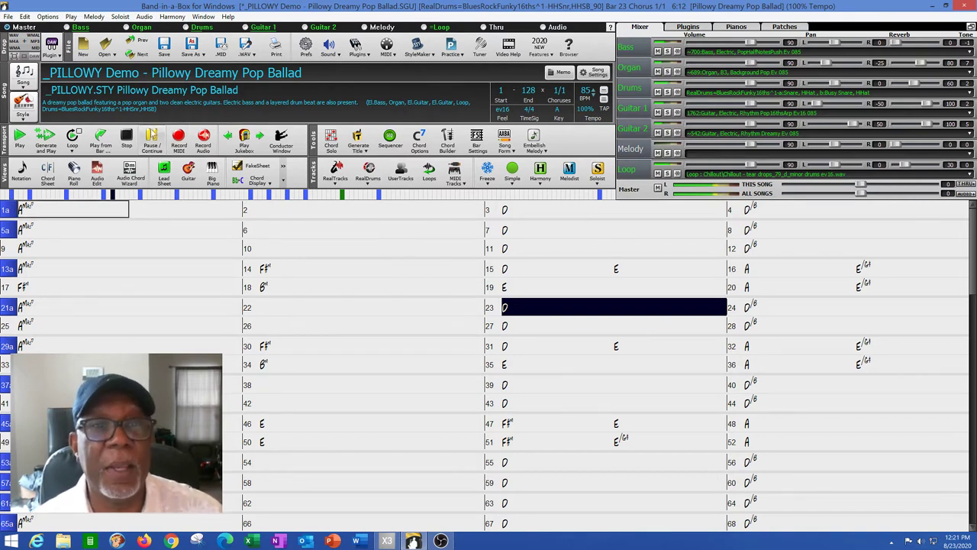
Step: Stop the current playback, audition the extended song from bar 37, and stop at bar 55
{"action": "left_click", "coordinate": [127, 141]}
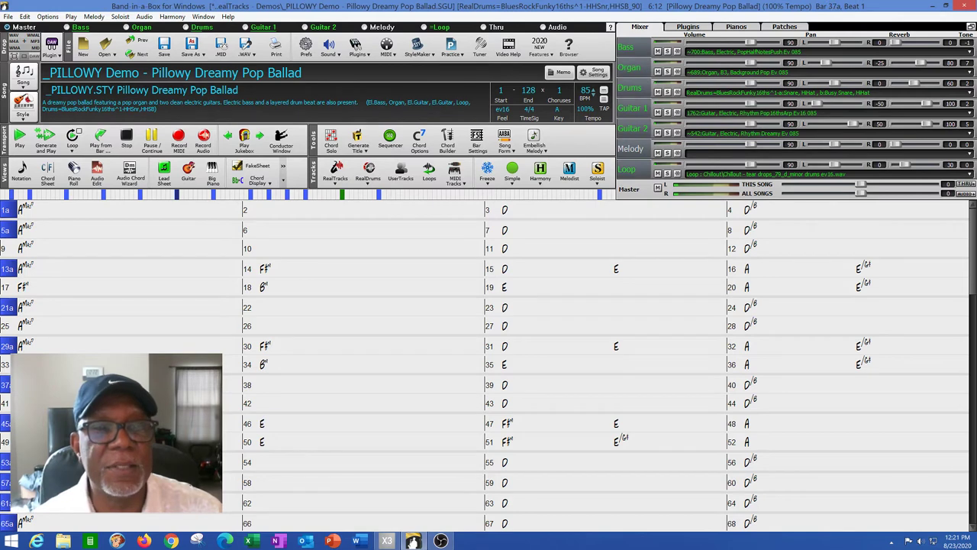
{"action": "left_click", "coordinate": [233, 385]}
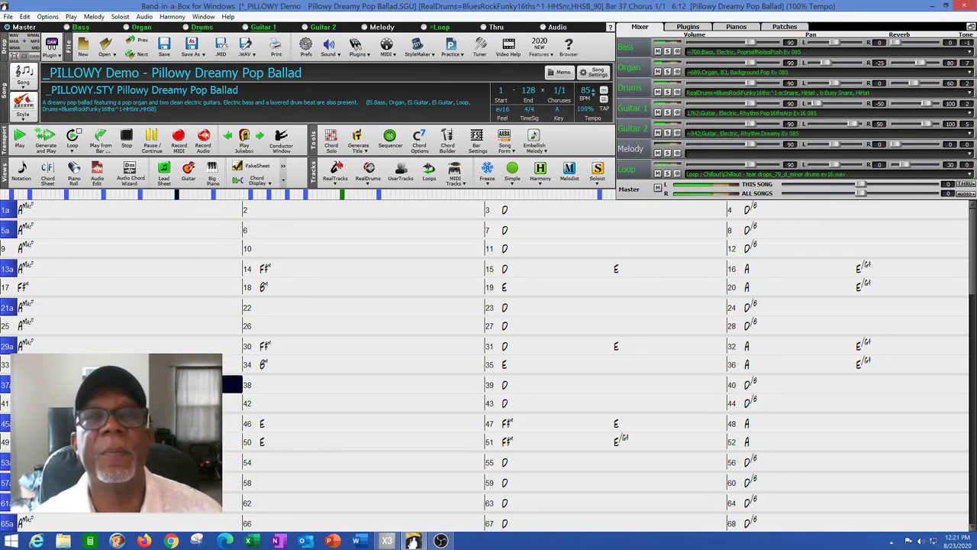
{"action": "left_click", "coordinate": [372, 385]}
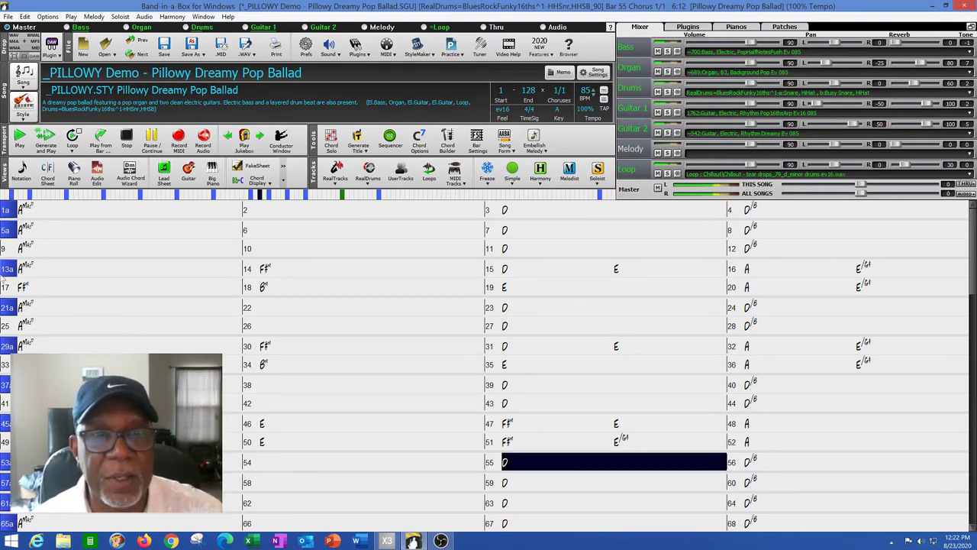
{"action": "left_click", "coordinate": [128, 147]}
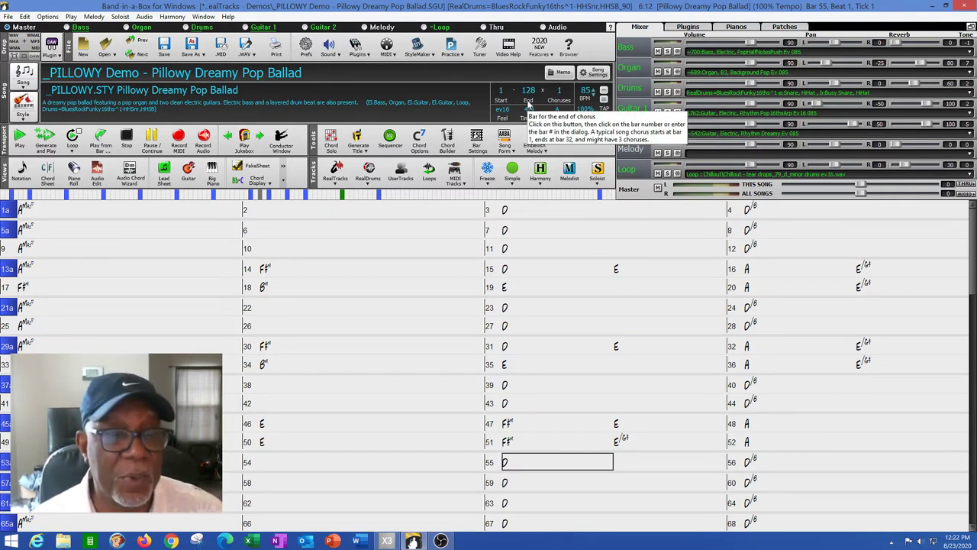
Step: Check where the chords end in the chord sheet and set the chorus end to bar 80
{"action": "scroll", "coordinate": [973, 304], "scroll_direction": "down", "scroll_amount": 4}
{"action": "scroll", "coordinate": [973, 304], "scroll_direction": "down", "scroll_amount": 2}
{"action": "scroll", "coordinate": [975, 285], "scroll_direction": "up", "scroll_amount": 3}
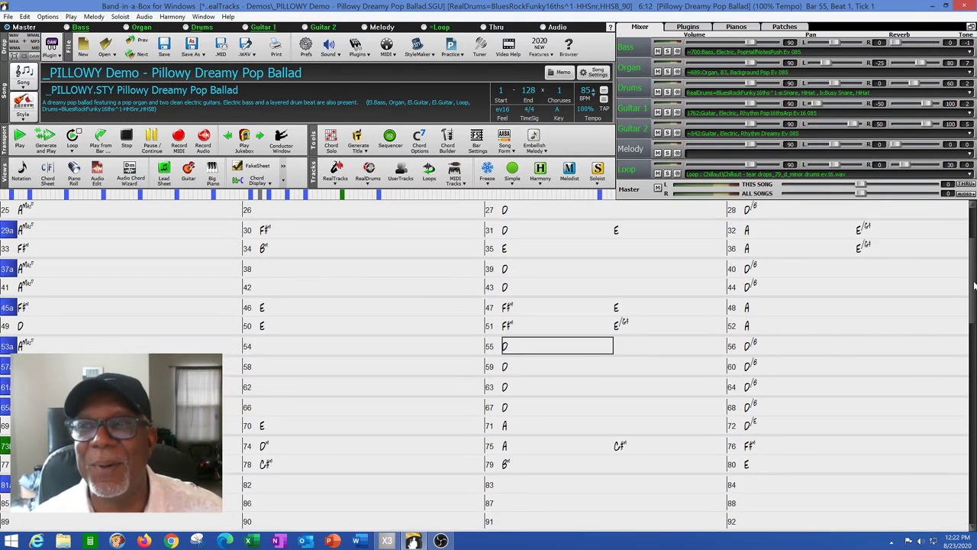
{"action": "scroll", "coordinate": [974, 285], "scroll_direction": "up", "scroll_amount": 1}
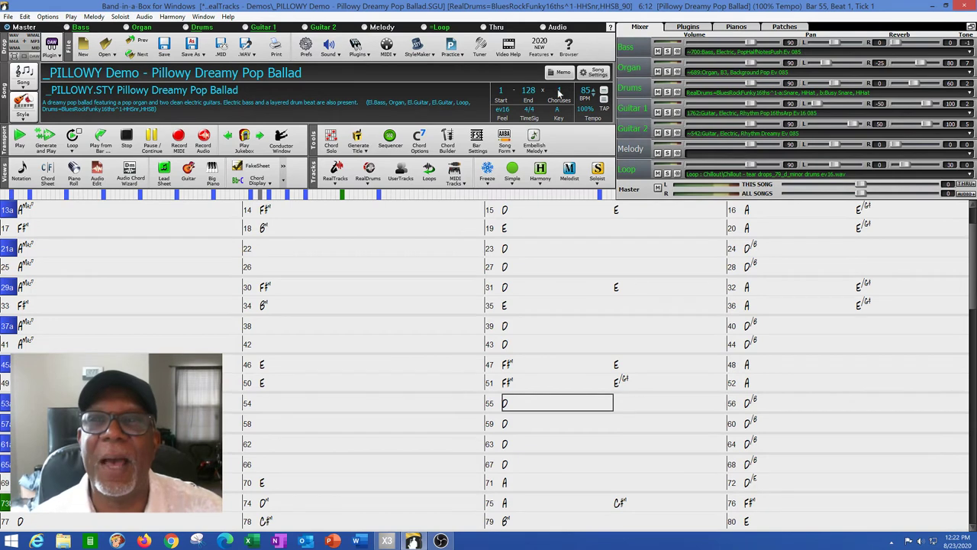
{"action": "left_click", "coordinate": [529, 91]}
{"action": "type", "text": "80"}
{"action": "key", "text": "Return"}
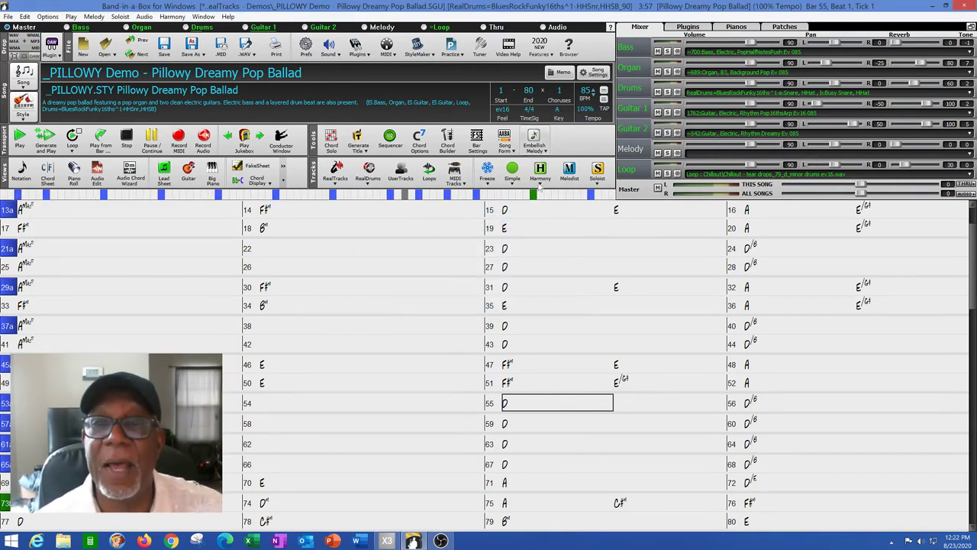
{"action": "scroll", "coordinate": [973, 290], "scroll_direction": "up", "scroll_amount": 2}
{"action": "scroll", "coordinate": [973, 288], "scroll_direction": "up", "scroll_amount": 1}
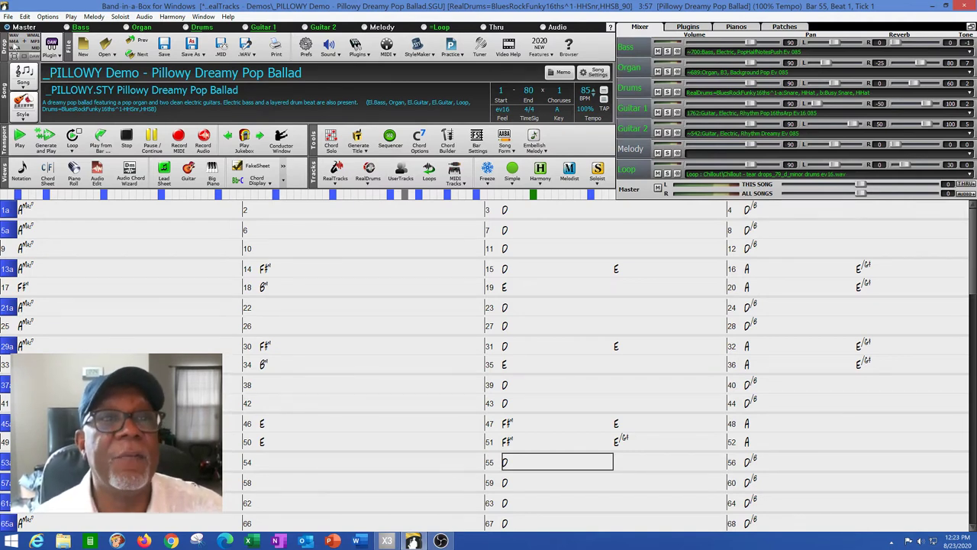
Step: Open the recent song "What I'm Gonna Do in G.SGU" without saving the changes to the Pillowy demo
{"action": "left_click", "coordinate": [11, 18]}
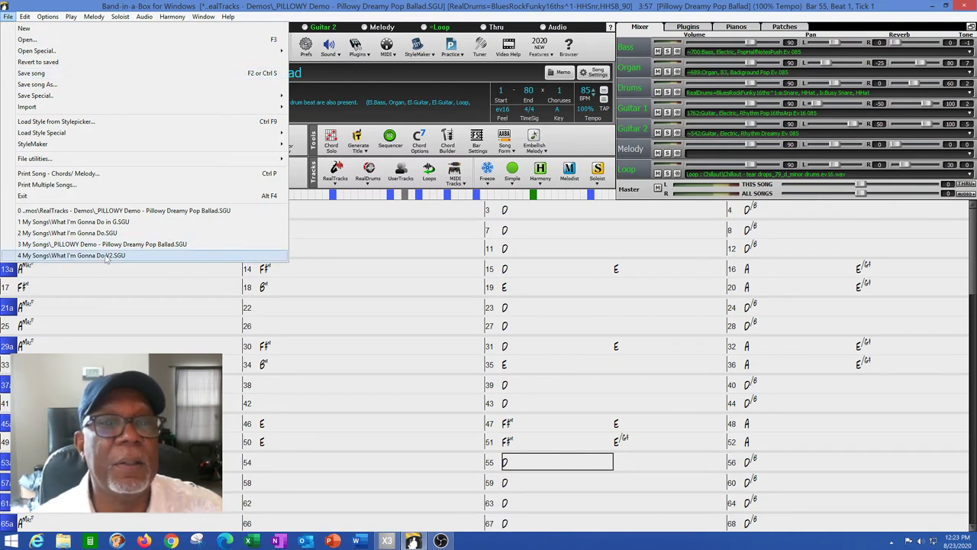
{"action": "left_click", "coordinate": [122, 221]}
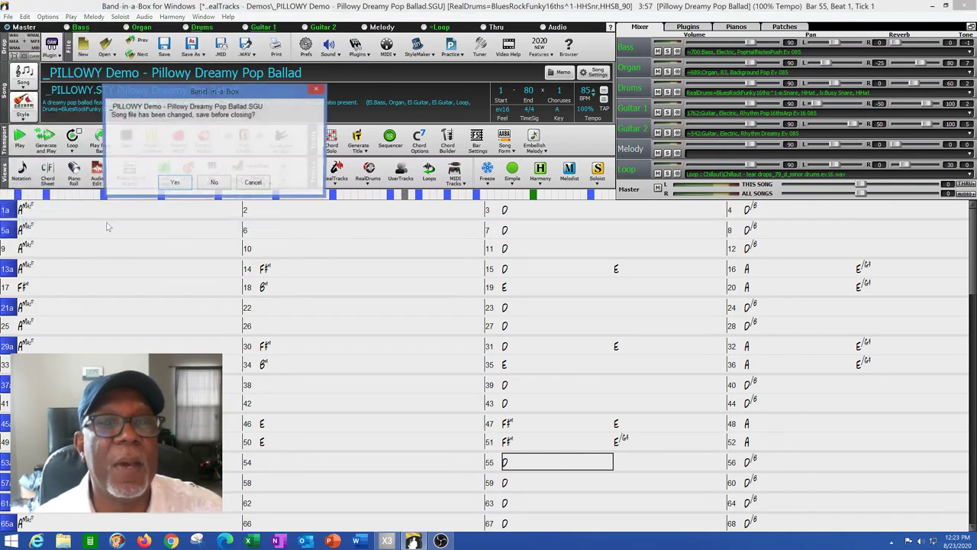
{"action": "left_click", "coordinate": [215, 183]}
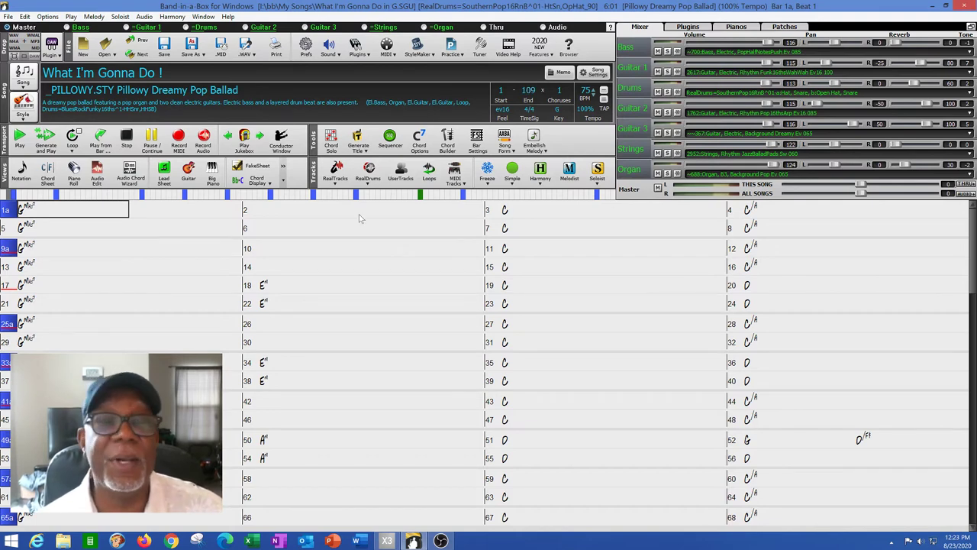
Step: Play the opened song, mute the Strings track while listening, and stop playback
{"action": "key", "text": "F4"}
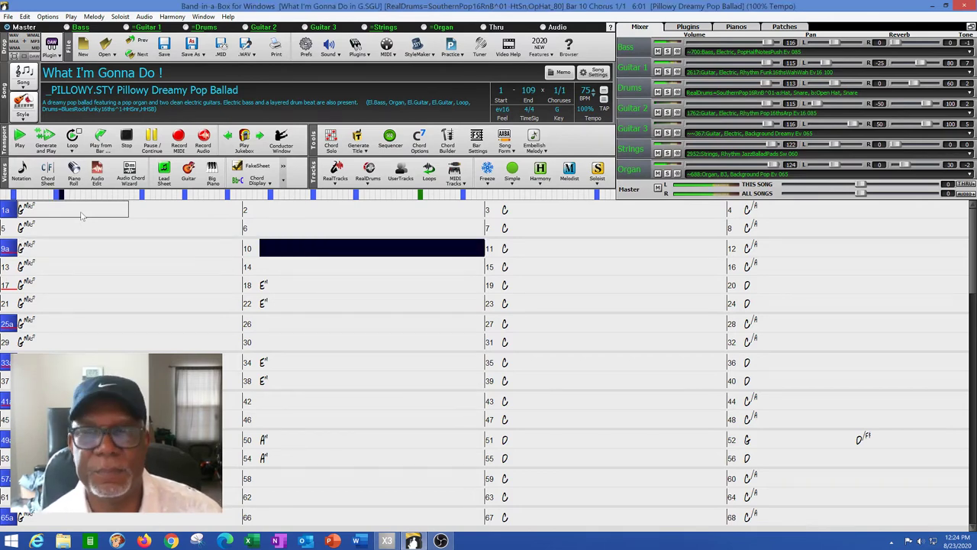
{"action": "left_click", "coordinate": [657, 153]}
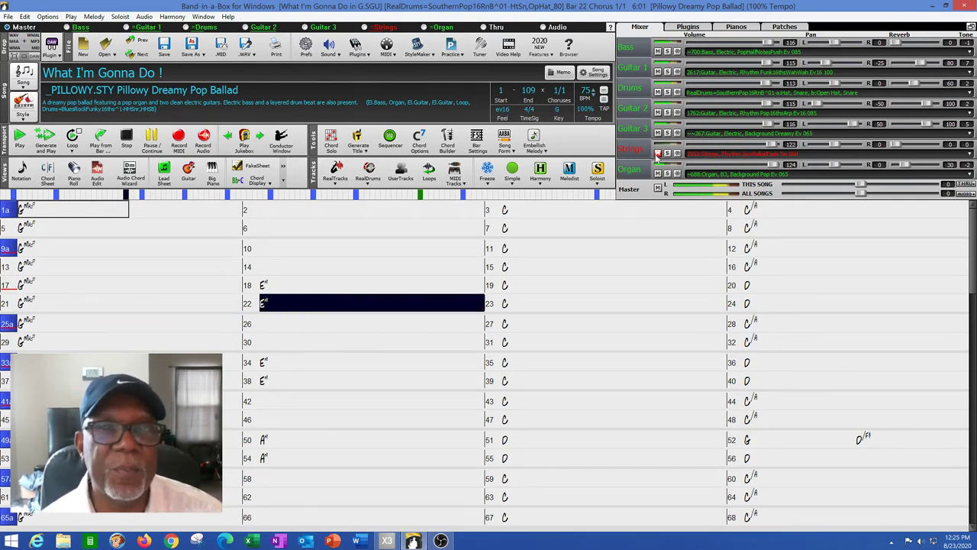
{"action": "left_click", "coordinate": [128, 138]}
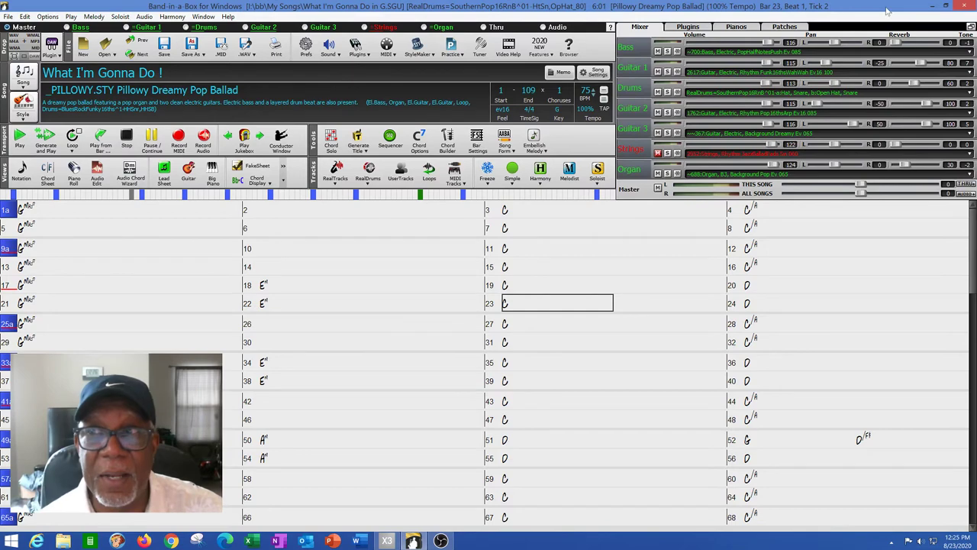
Step: Switch to SONAR X3, play the "What I'm Gonna Do in Gb" project, bring the strings and Lead 1 tracks into view, and pause
{"action": "left_click", "coordinate": [935, 6]}
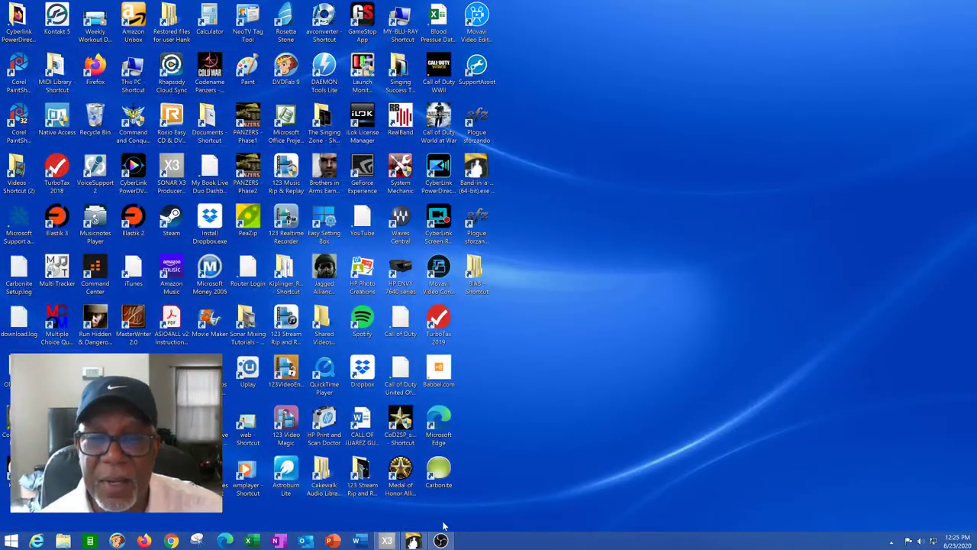
{"action": "mouse_move", "coordinate": [401, 543]}
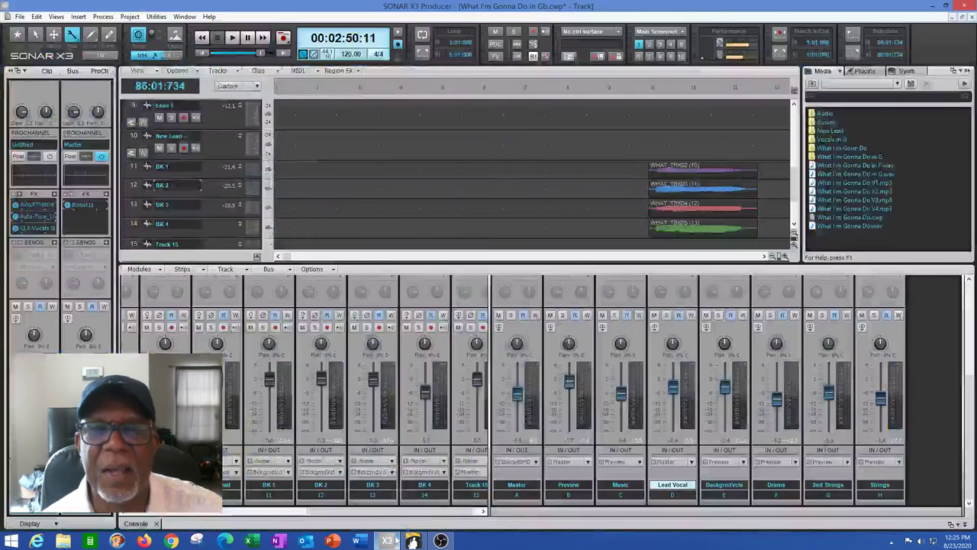
{"action": "left_click", "coordinate": [387, 540]}
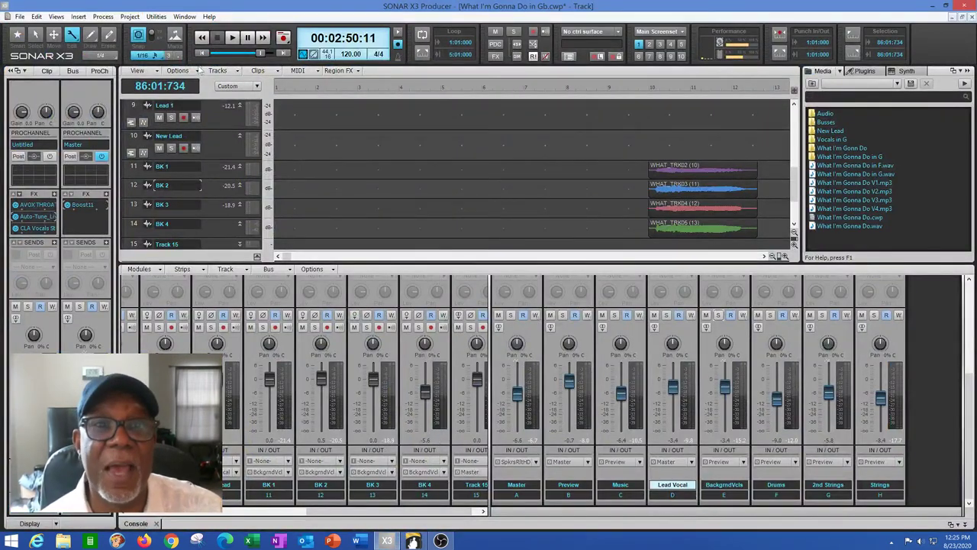
{"action": "left_click", "coordinate": [232, 39]}
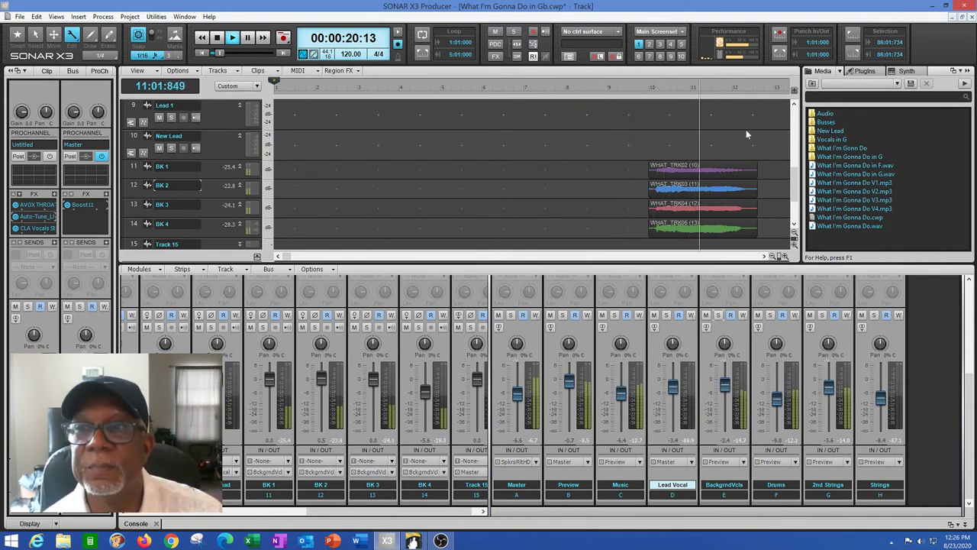
{"action": "left_click_drag", "start_coordinate": [795, 189], "coordinate": [801, 161]}
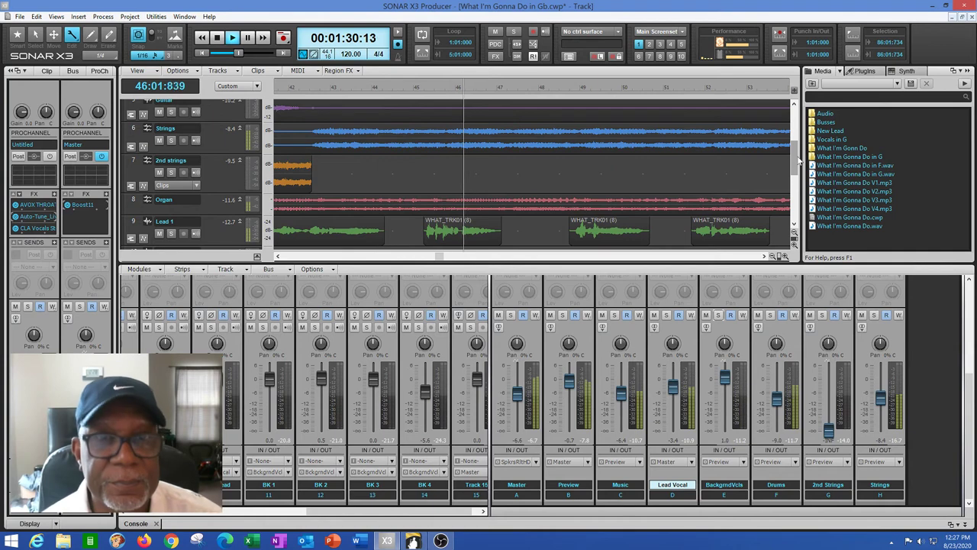
{"action": "left_click", "coordinate": [246, 37]}
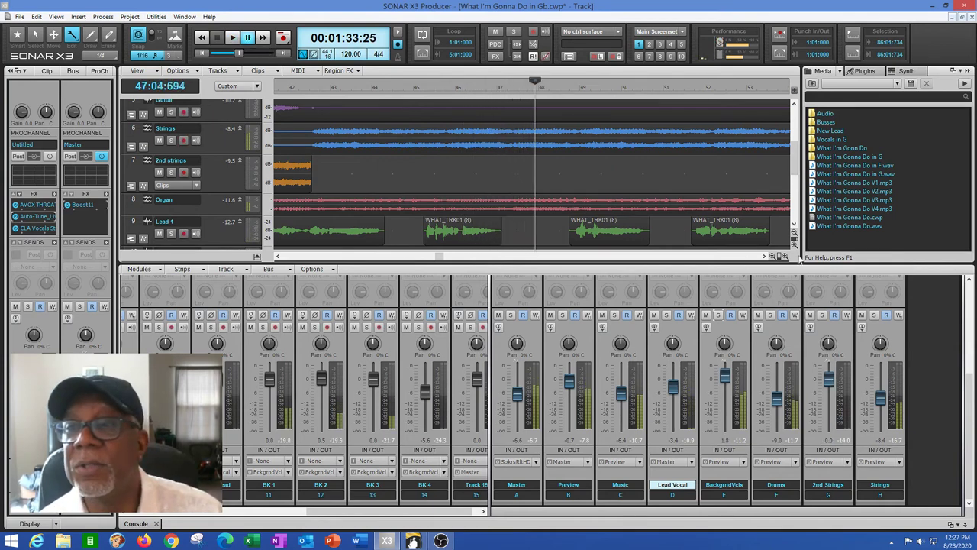
Step: Examine the 2nd strings and New Lead clips beyond bar 53, play the project from bar 67, and stop playback
{"action": "scroll", "coordinate": [763, 257], "scroll_direction": "right", "scroll_amount": 8}
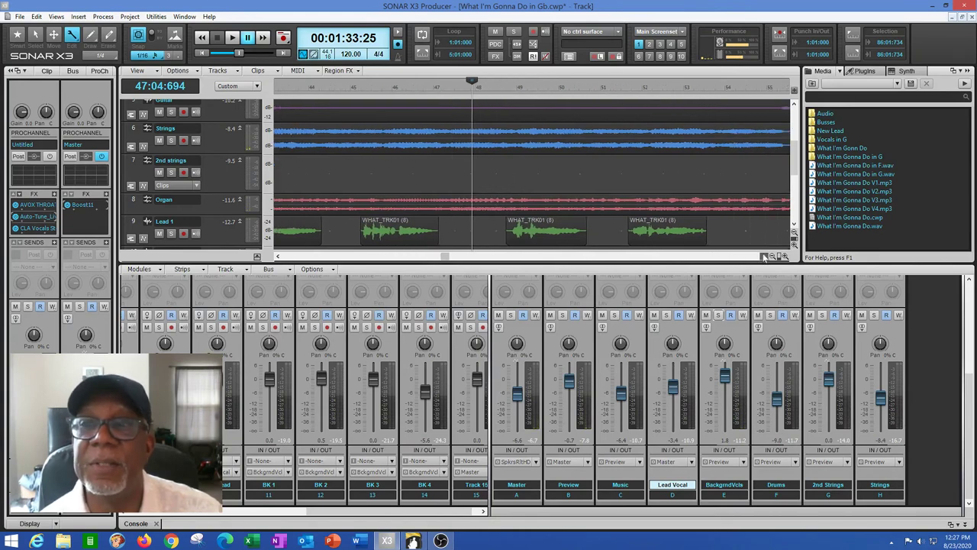
{"action": "scroll", "coordinate": [764, 257], "scroll_direction": "right", "scroll_amount": 5}
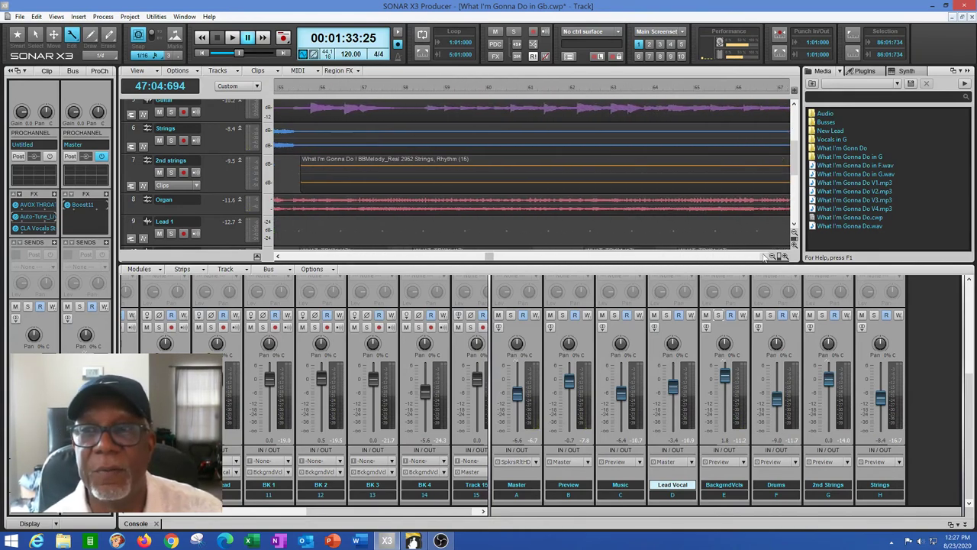
{"action": "left_click_drag", "start_coordinate": [795, 163], "coordinate": [794, 172]}
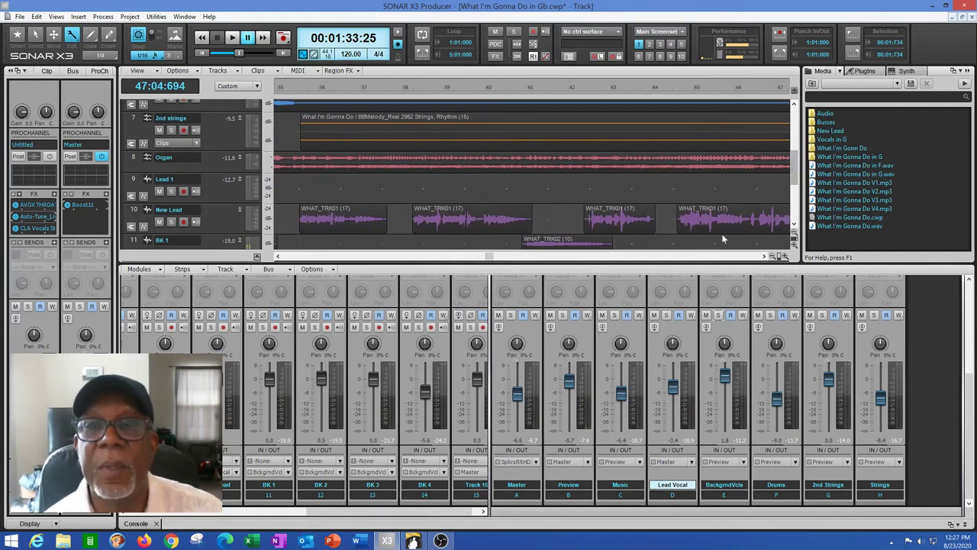
{"action": "left_click", "coordinate": [279, 258]}
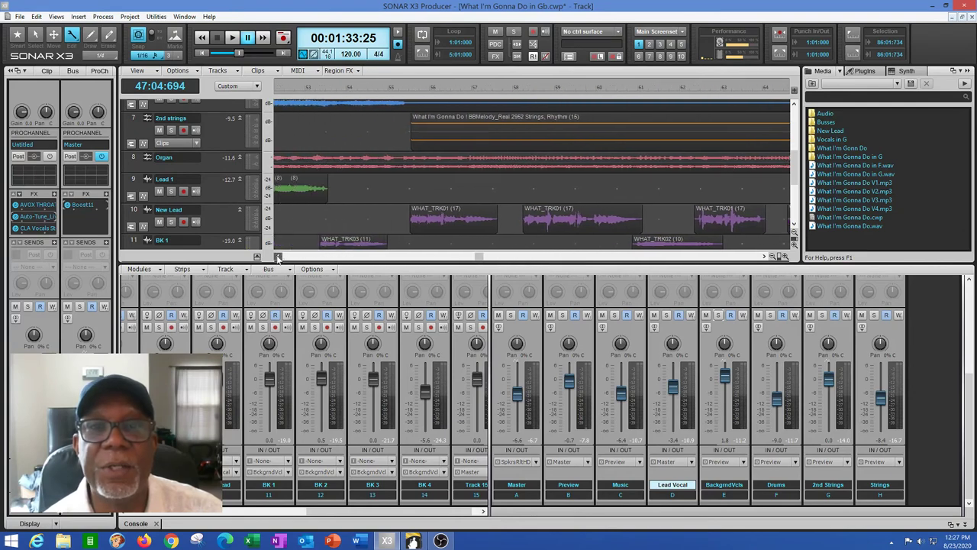
{"action": "left_click", "coordinate": [327, 221]}
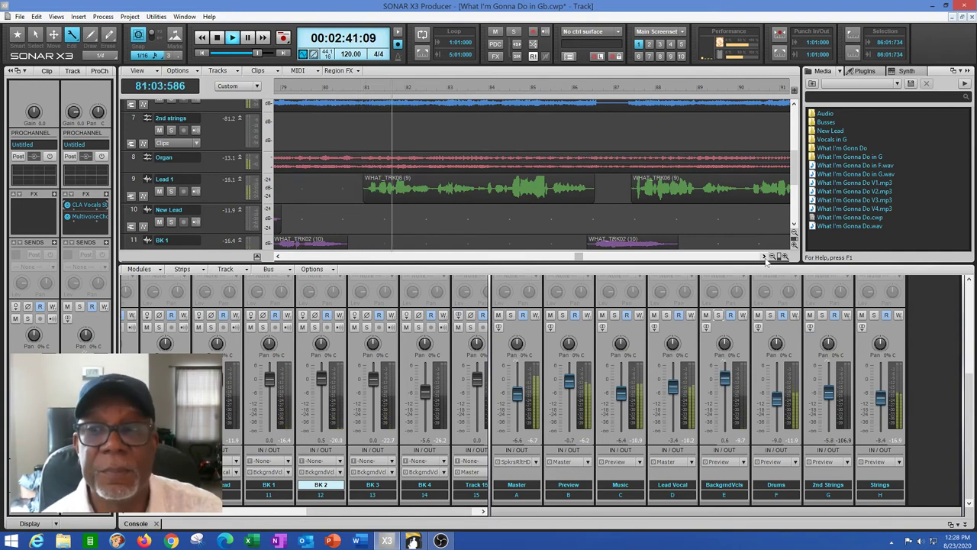
{"action": "left_click", "coordinate": [764, 257]}
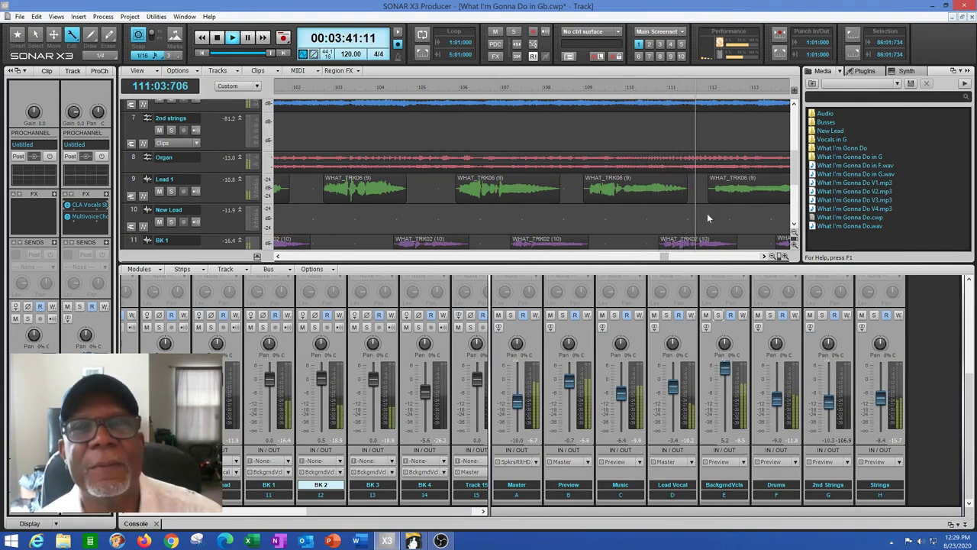
{"action": "left_click", "coordinate": [218, 38]}
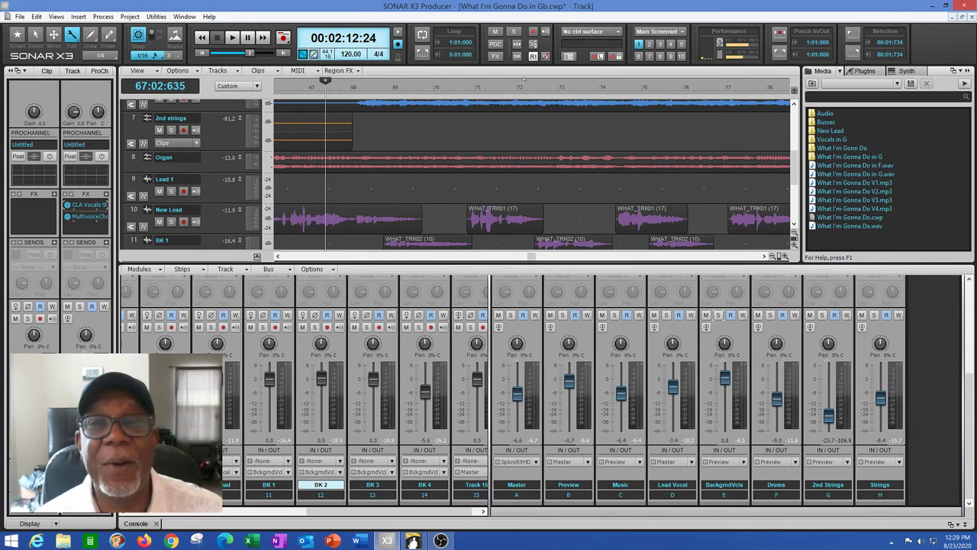
Step: Switch back to Band-in-a-Box, reopen the original "_PILLOWY Demo - Pillowy Dreamy Pop Ballad.SGU" and unmute the Melody track
{"action": "left_click", "coordinate": [930, 7]}
{"action": "left_click", "coordinate": [414, 540]}
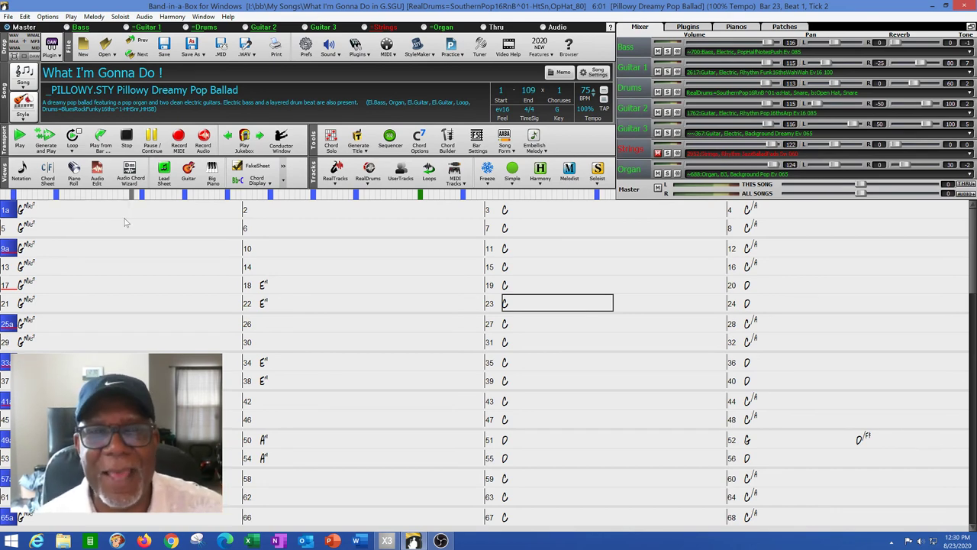
{"action": "left_click", "coordinate": [8, 16]}
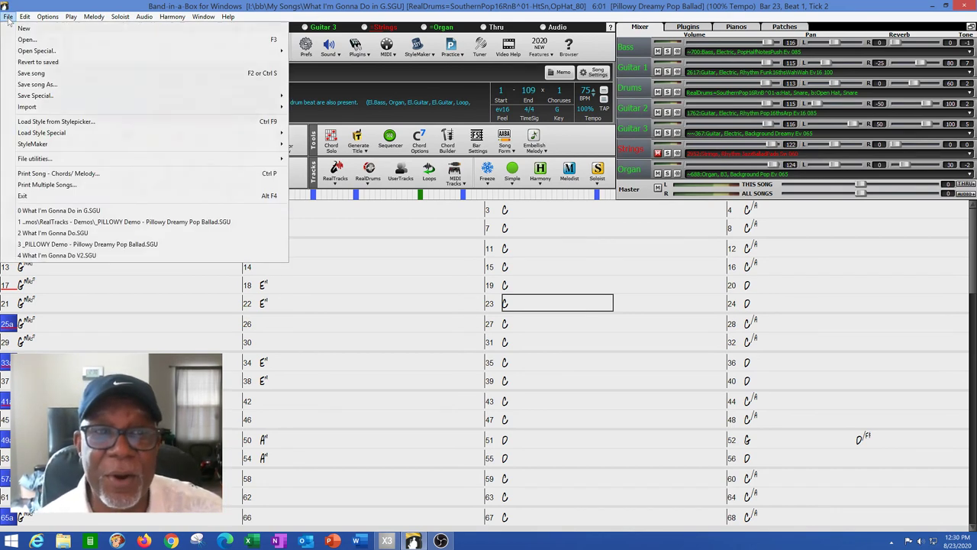
{"action": "left_click", "coordinate": [79, 223]}
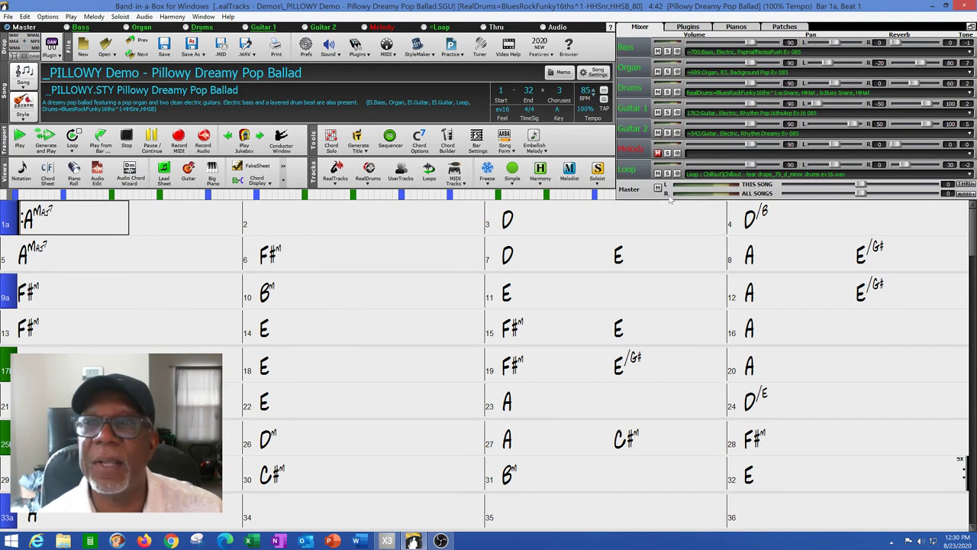
{"action": "left_click", "coordinate": [658, 153]}
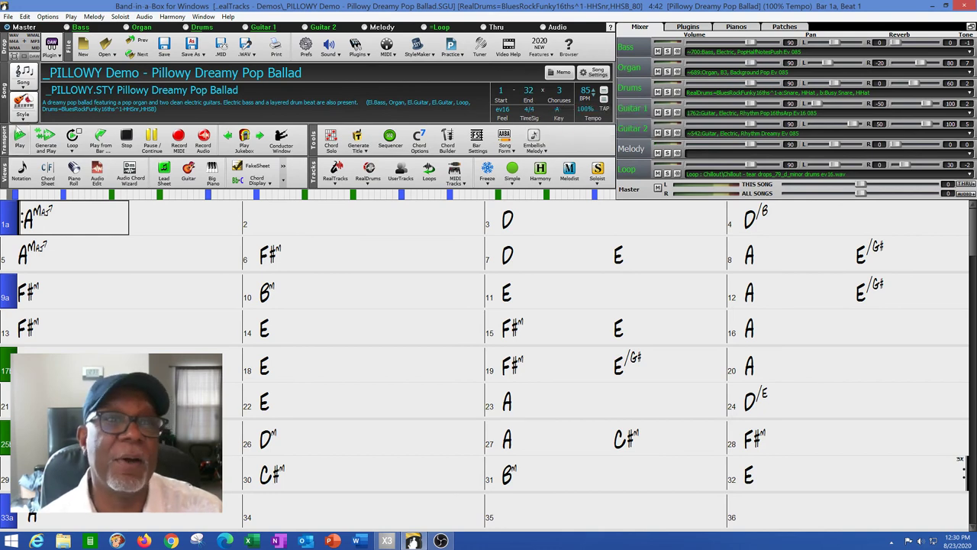
Step: Open the song "What I'm Gonna Do in G.SGU" from the file dialog
{"action": "left_click", "coordinate": [8, 16]}
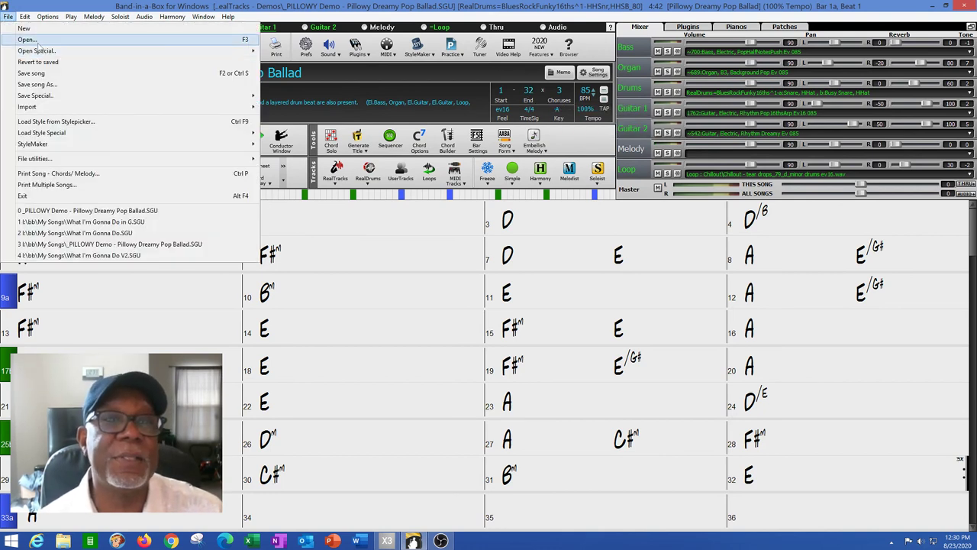
{"action": "left_click", "coordinate": [35, 40]}
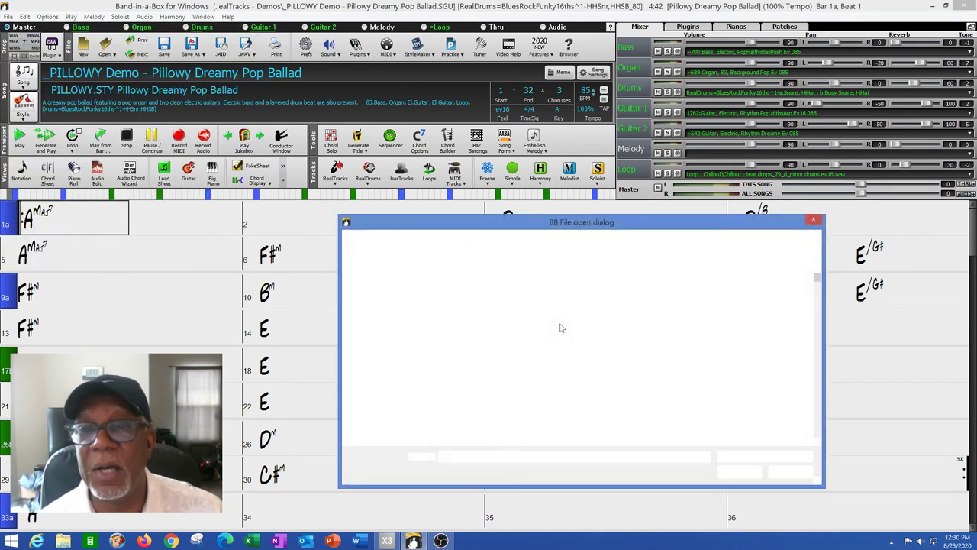
{"action": "double_click", "coordinate": [563, 336]}
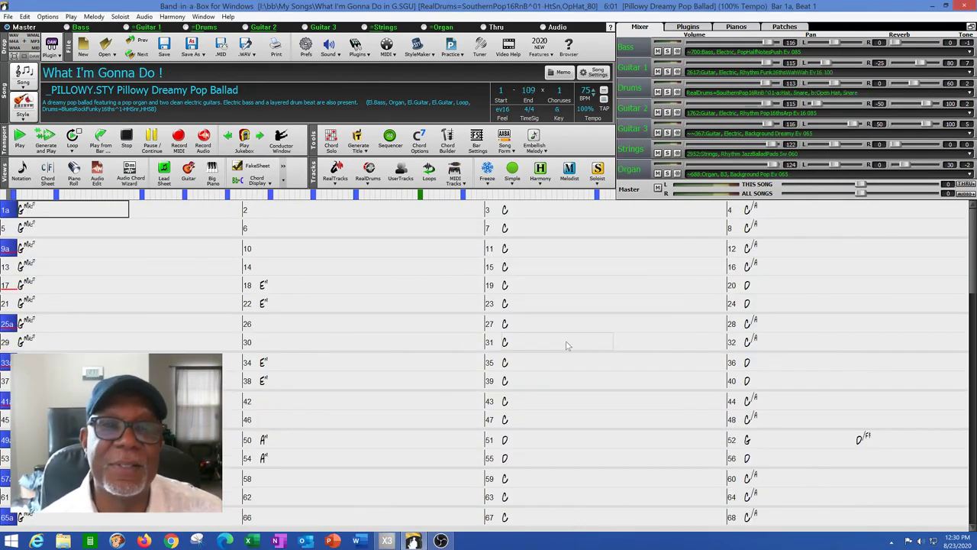